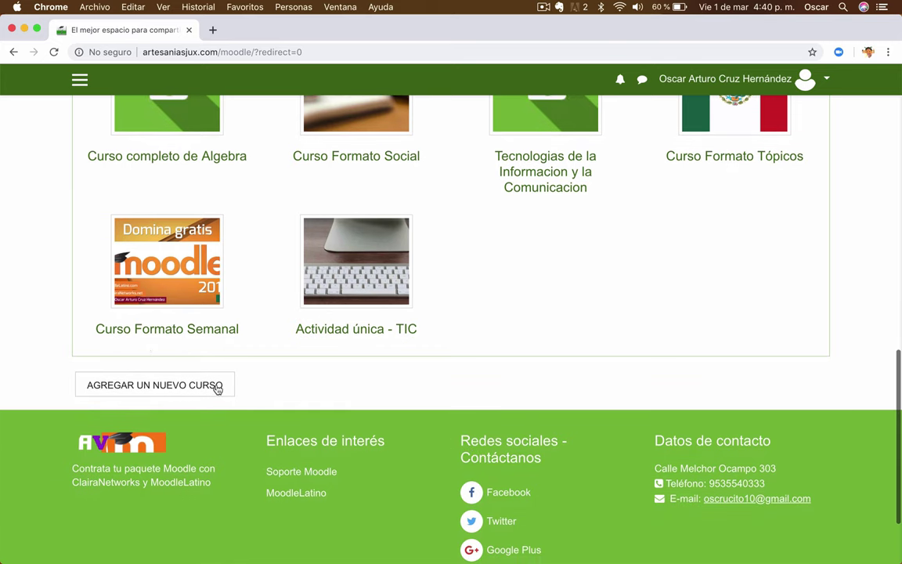
Step: Open the question bank of the course Curso Formato Semanal through its full course administration page
left_click(177, 334)
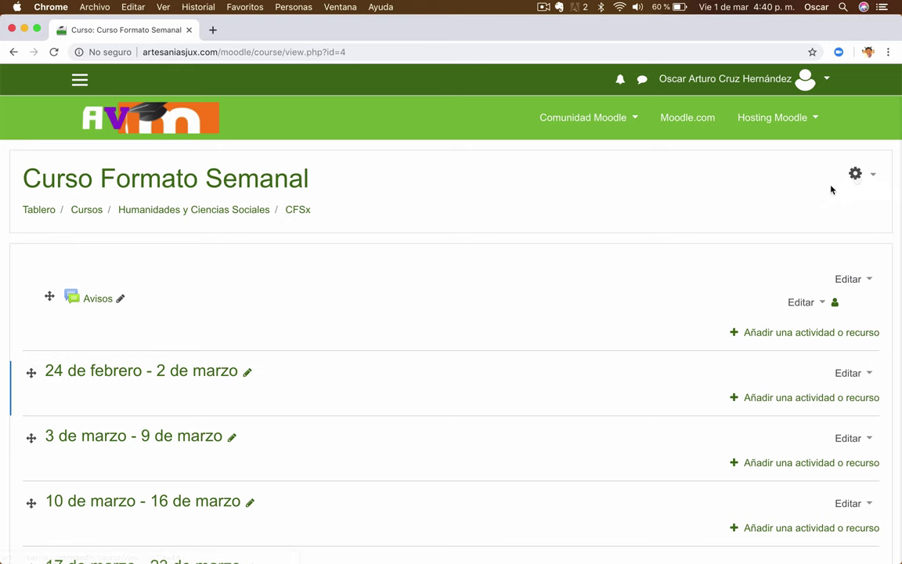
left_click(872, 179)
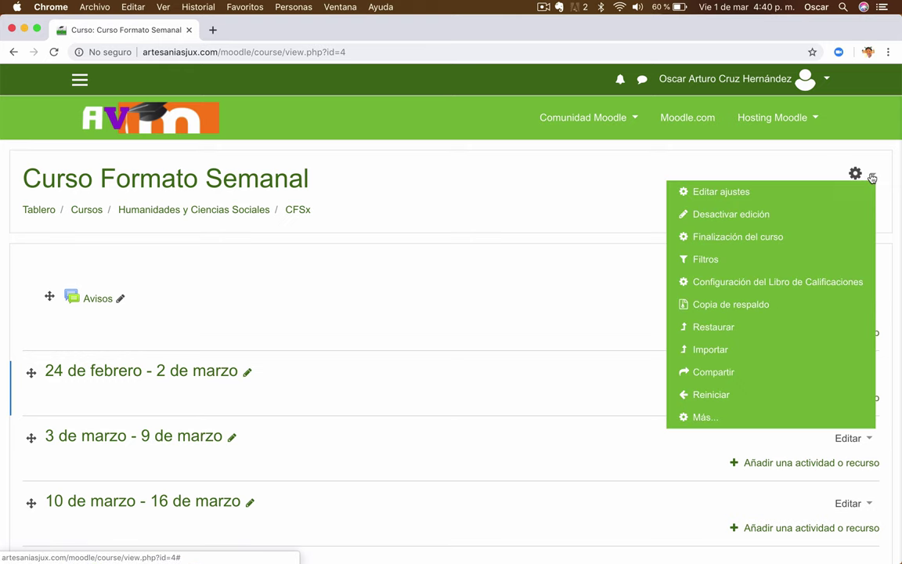
left_click(706, 420)
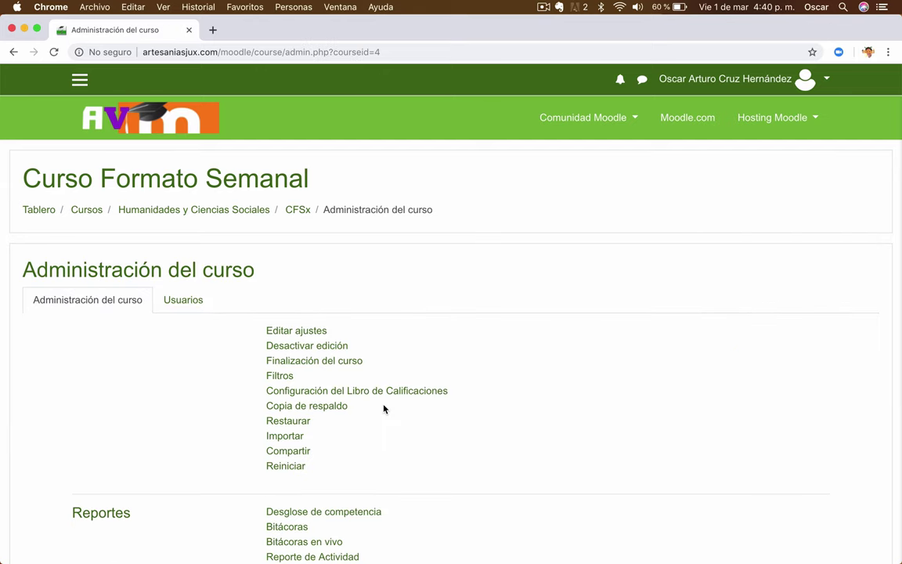
scroll(383, 408, "down", 5)
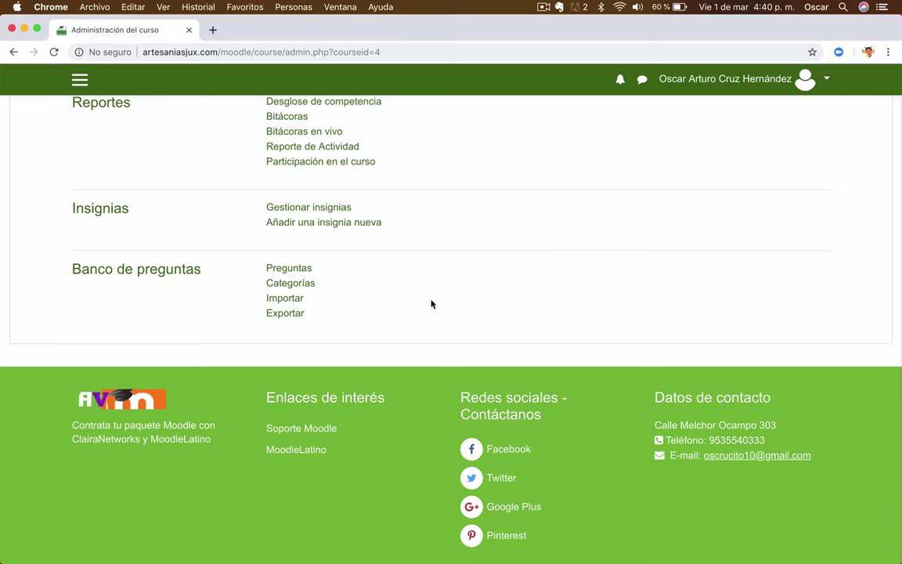
left_click(295, 276)
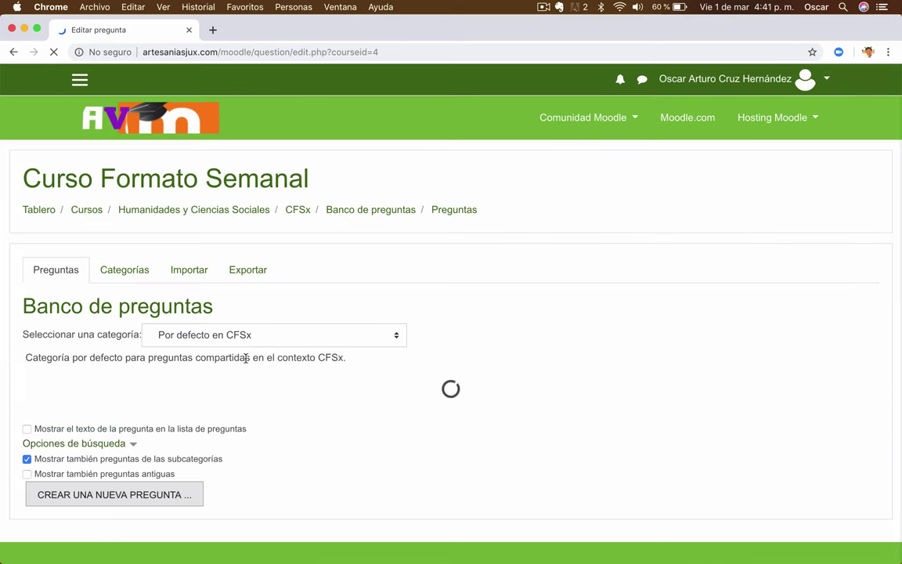
Step: Create a new question of type Opción múltiple in the course's question bank
scroll(419, 423, "down", 5)
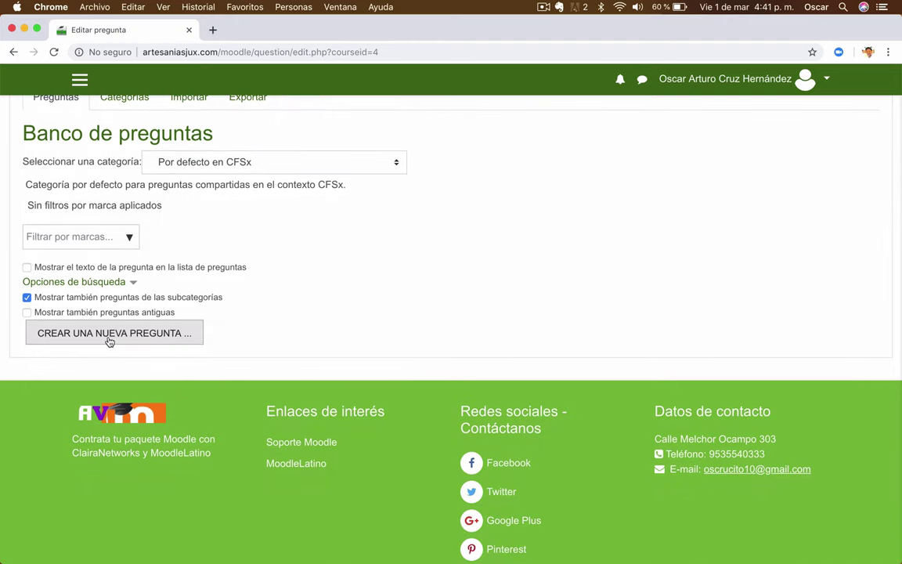
left_click(110, 333)
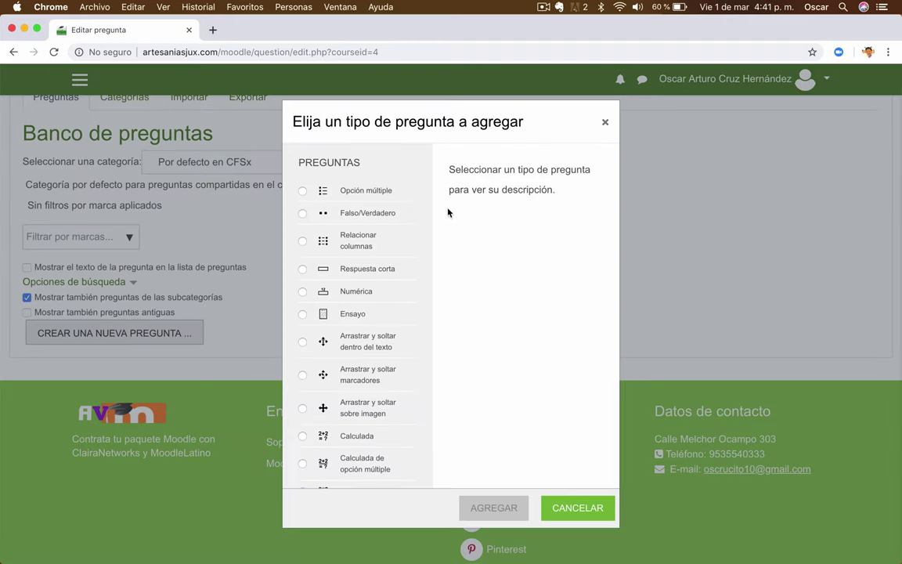
left_click(374, 192)
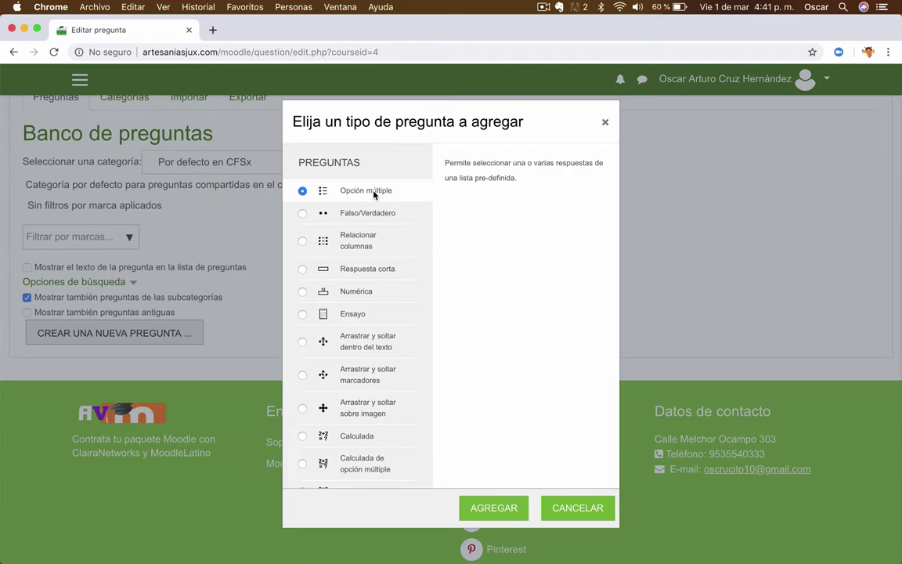
left_click(486, 511)
Step: Name the question "Pregunta 1 - Examen final" and enter the question text "¿Quién es el creador de Moodle?"
scroll(79, 376, "down", 5)
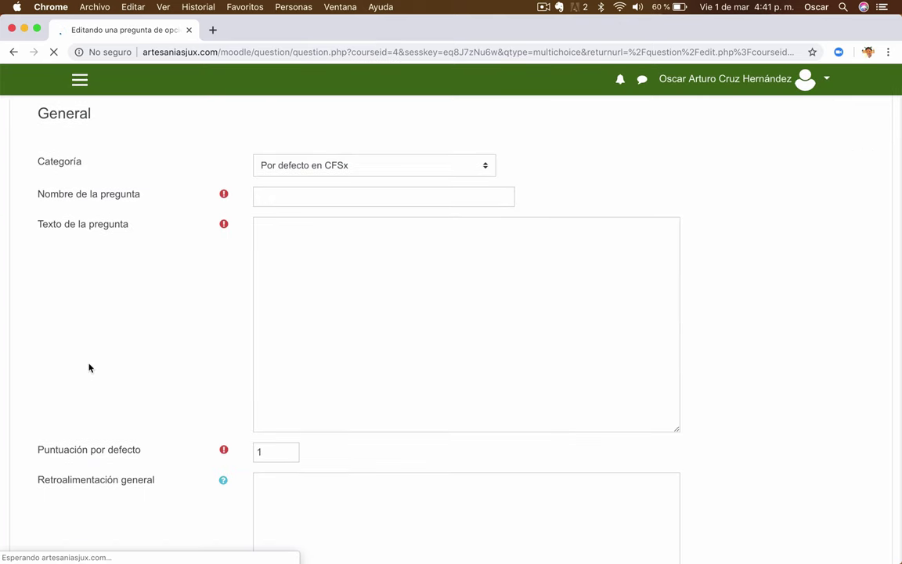
left_click(281, 195)
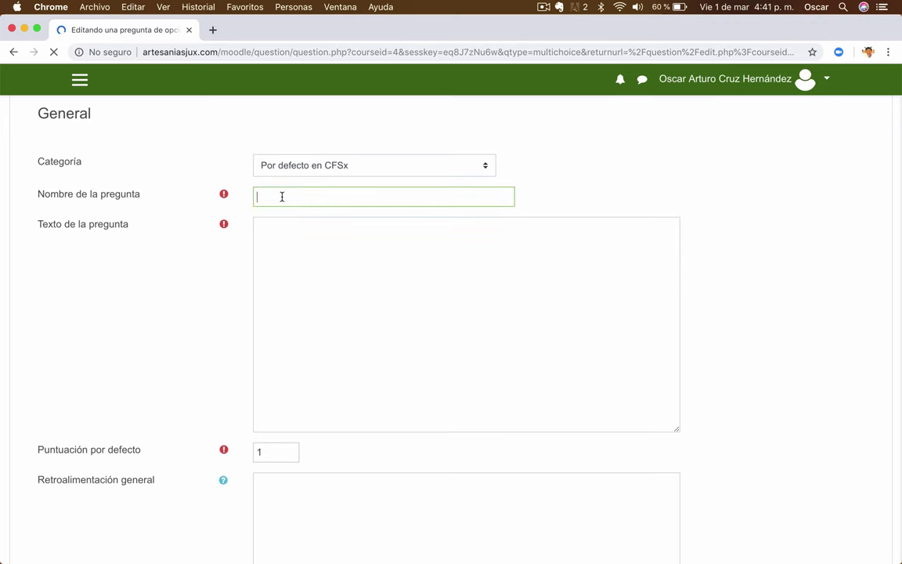
type("Pregunta 1 - Examen final")
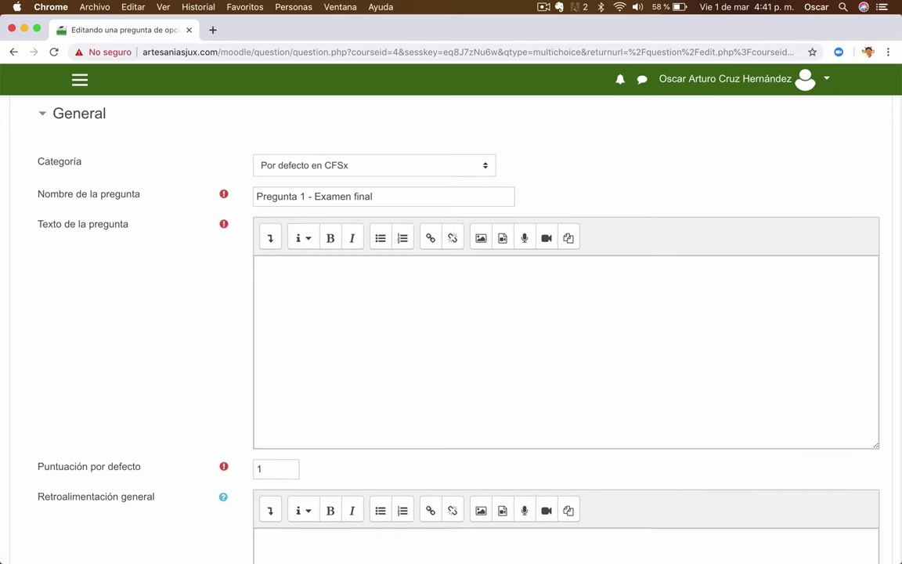
left_click(328, 302)
scroll(318, 338, "down", 1)
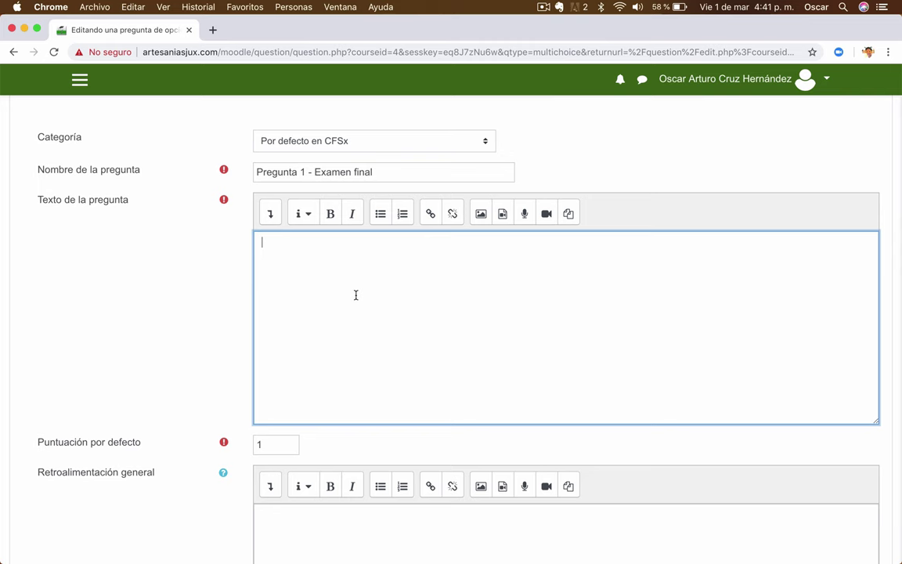
type("¿?Quién es el creador de Moodle?")
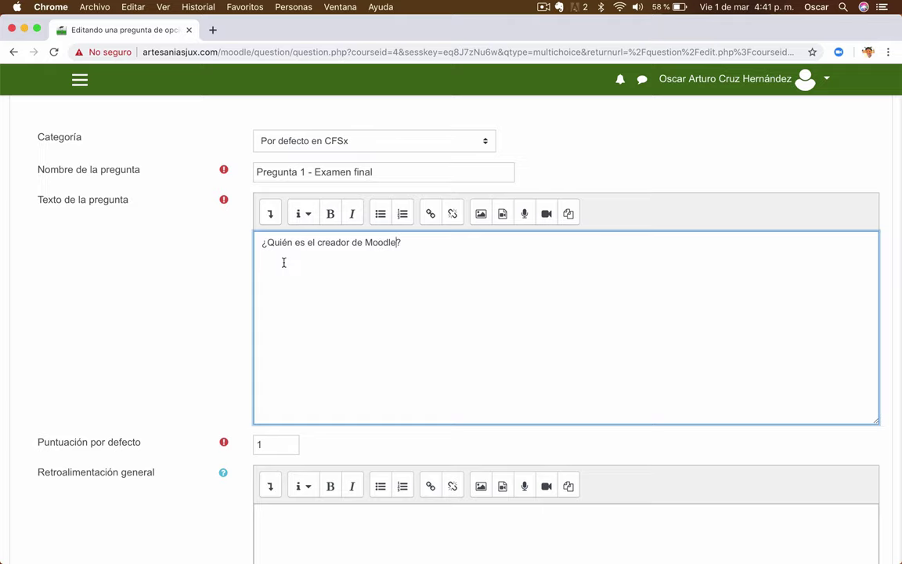
Step: Check the question's default score and read the help on general feedback
scroll(284, 262, "down", 2)
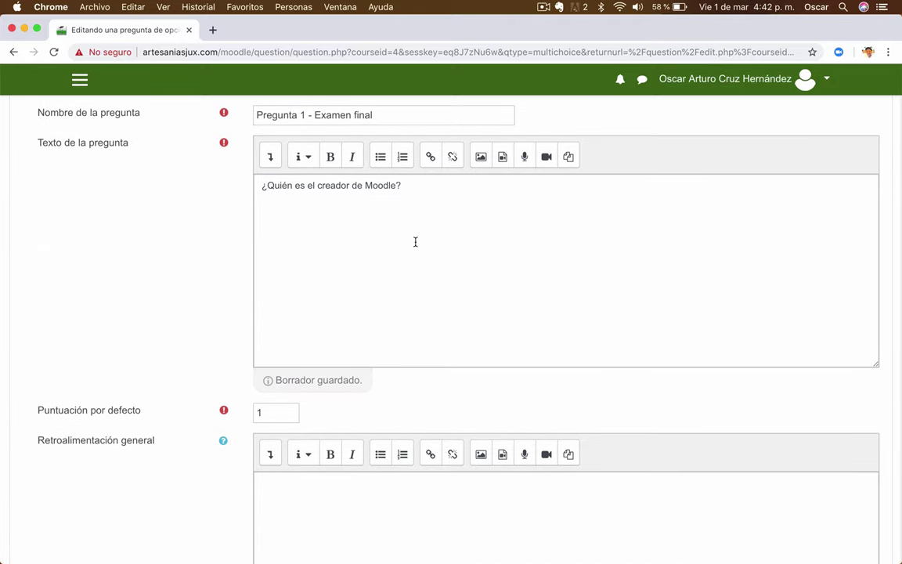
scroll(347, 272, "down", 2)
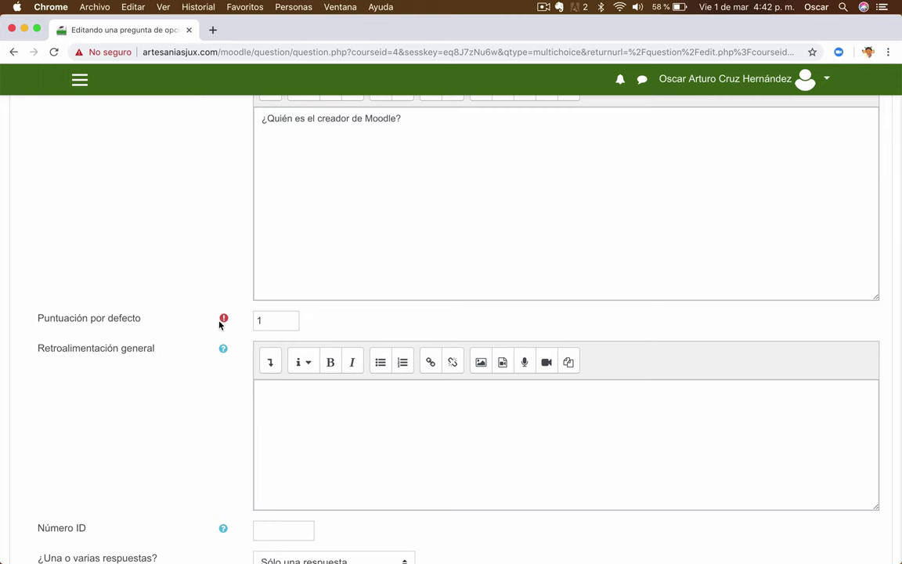
left_click(265, 320)
scroll(171, 427, "down", 4)
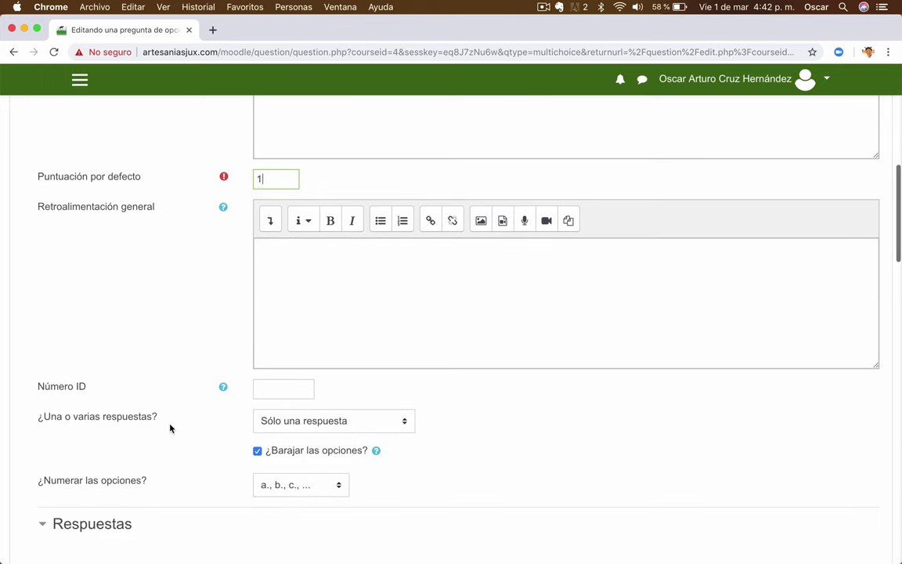
left_click(223, 209)
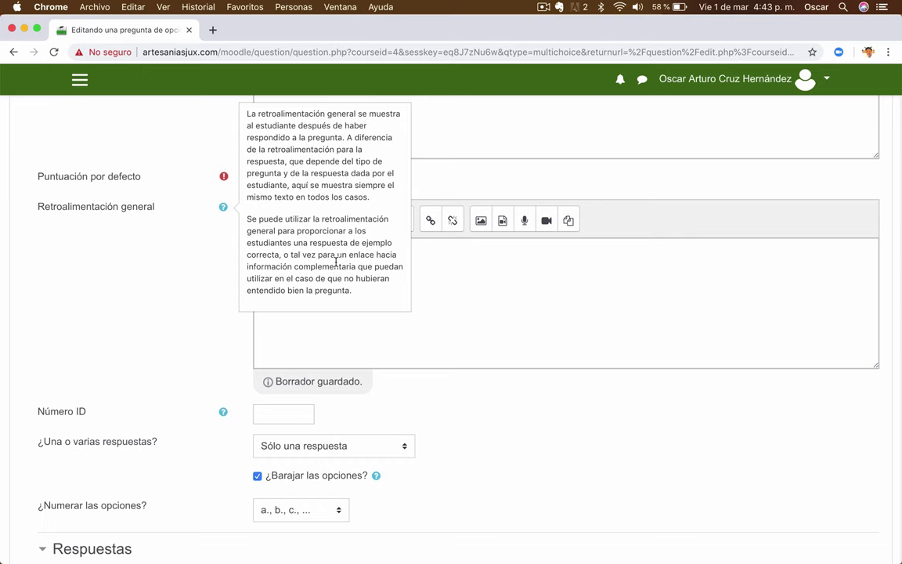
Step: Examine the choices for one or several answers and the shuffling and numbering settings of the question
scroll(548, 305, "down", 3)
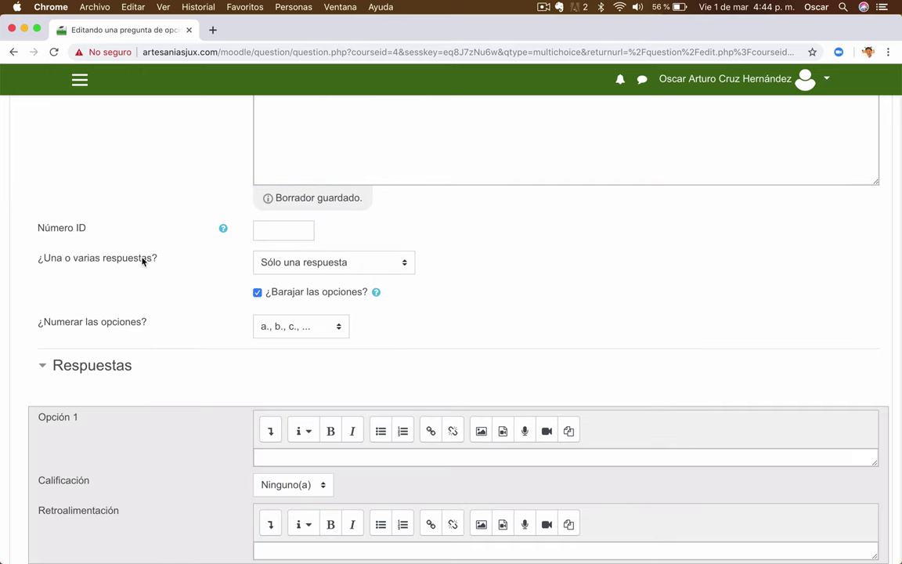
scroll(74, 263, "up", 2)
scroll(75, 263, "down", 1)
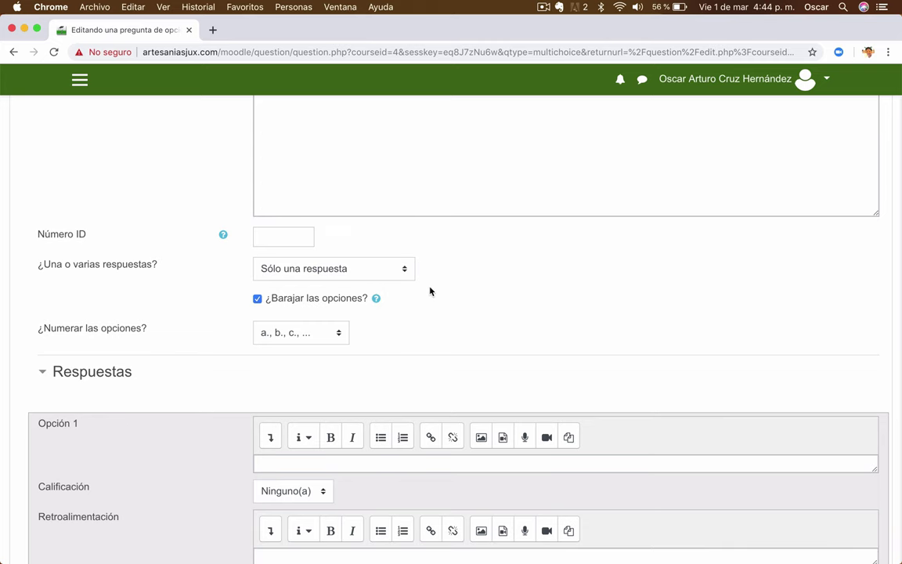
left_click(388, 266)
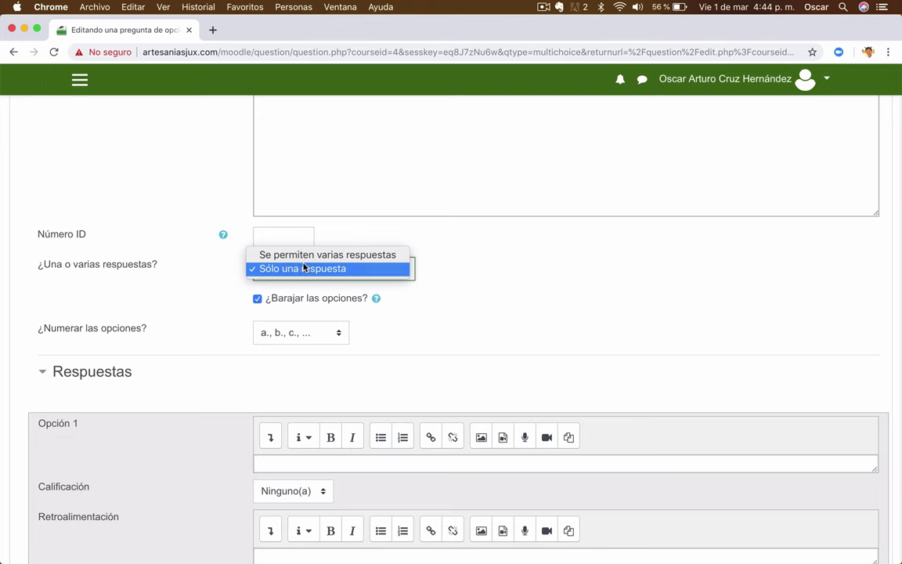
left_click(509, 297)
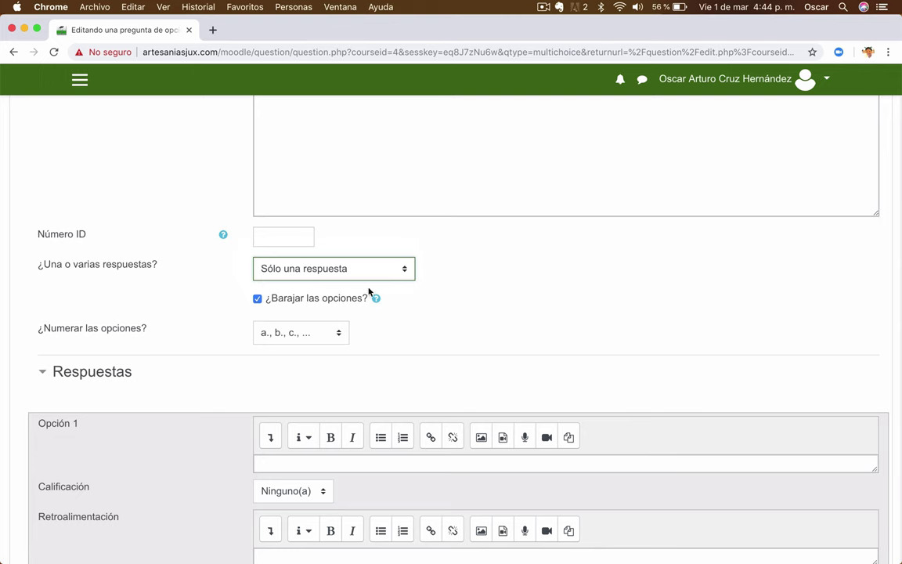
scroll(590, 354, "down", 1)
scroll(591, 354, "down", 2)
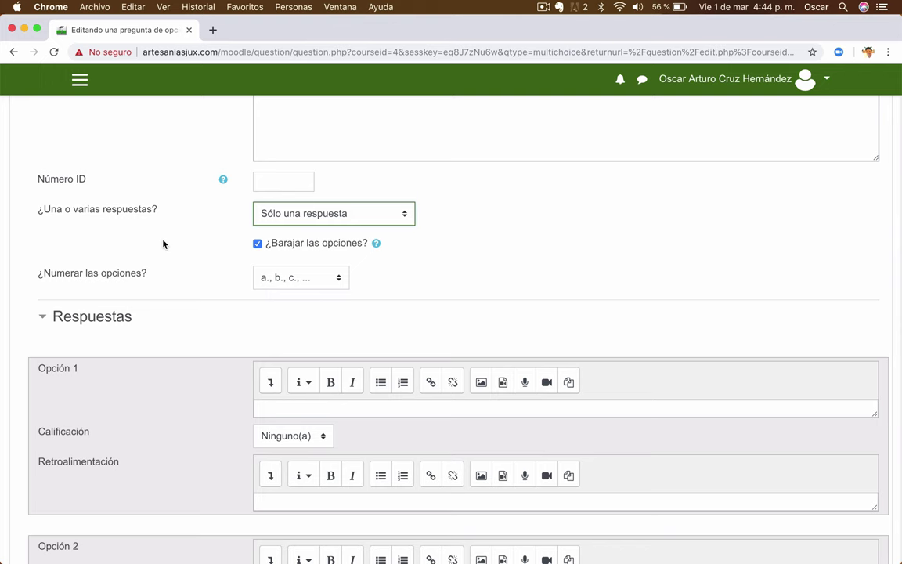
Step: Fill in option 1 as "Martin Dougiamas" with a 100% grade and the feedback "Respuesta correcta, Martin Dougiamas es el creador de Moodle"
scroll(163, 243, "down", 5)
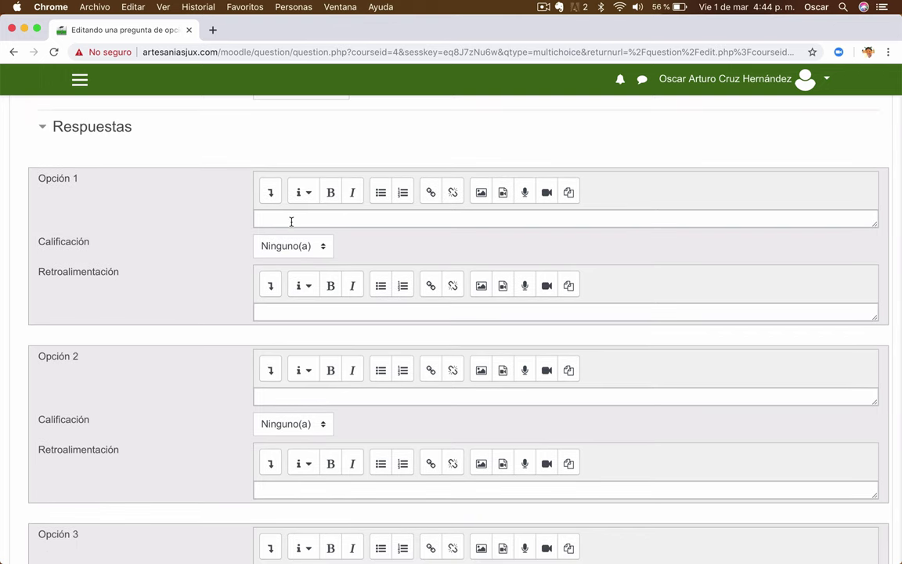
left_click(292, 222)
type("Marti")
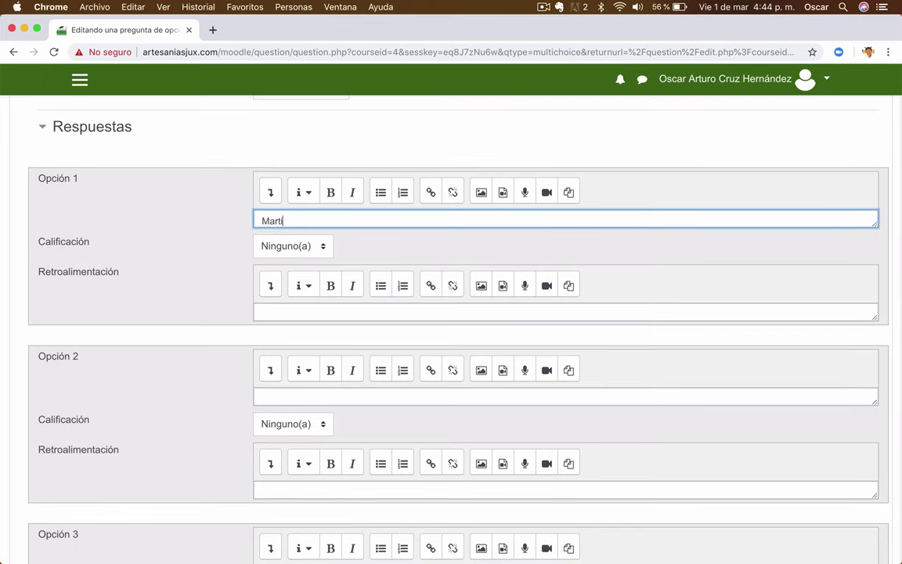
type("n Dougiamas")
left_click(325, 252)
left_click(307, 260)
scroll(215, 318, "down", 1)
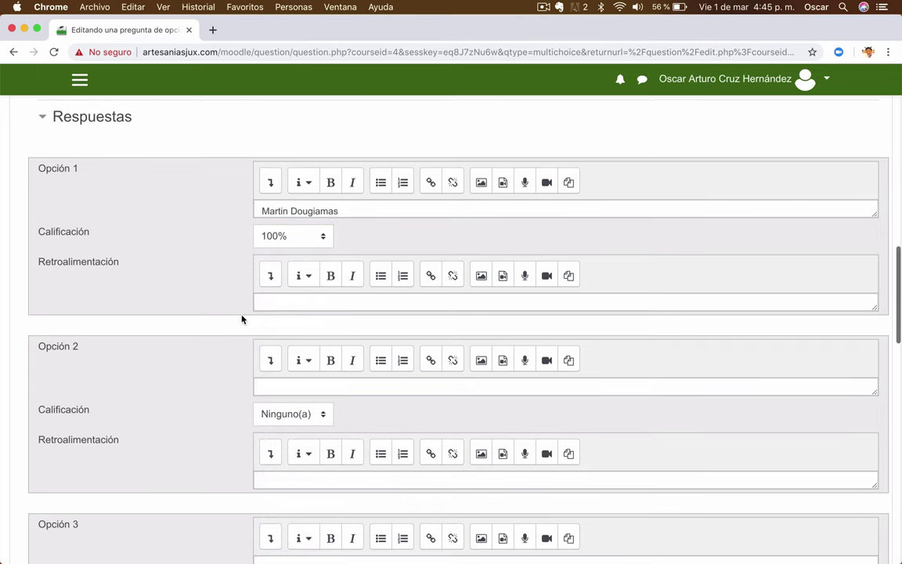
left_click(275, 300)
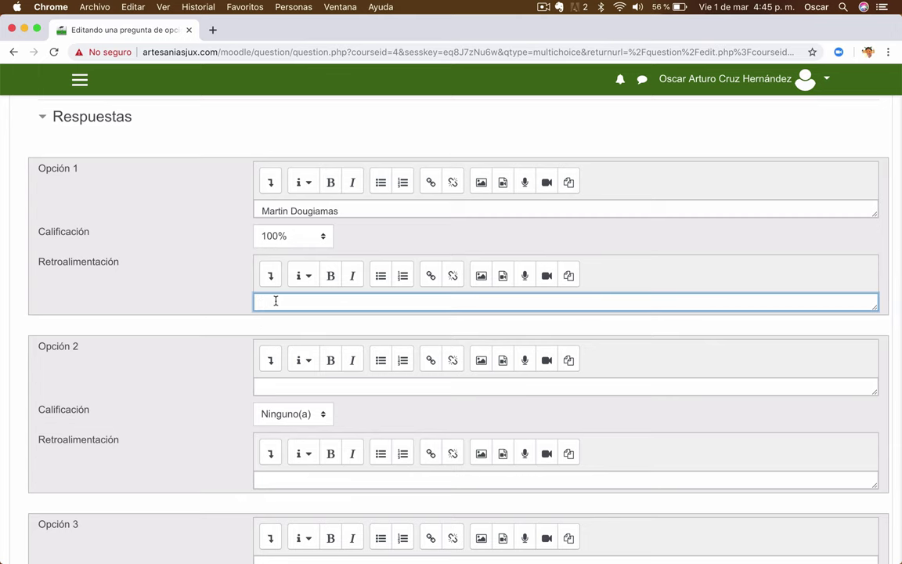
type("Respuesta correcta, Martin Dougiamas es el creador de Moodle")
Step: Enter "Bill Gates", "Linus Torvalds" and "Henry Ford" as answer options 2, 3 and 4
scroll(138, 430, "down", 2)
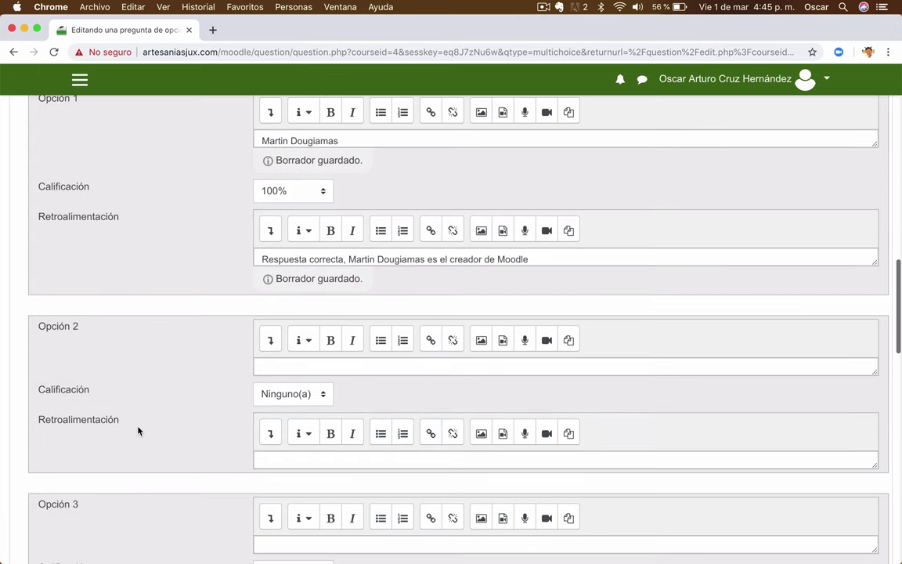
left_click(272, 368)
type("Bill")
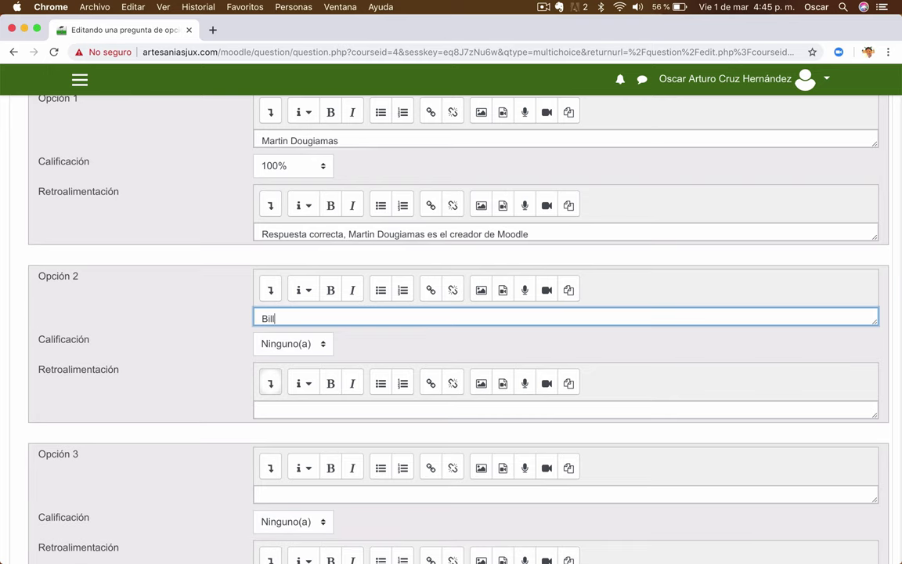
type(" Gates")
scroll(204, 478, "down", 3)
left_click(276, 342)
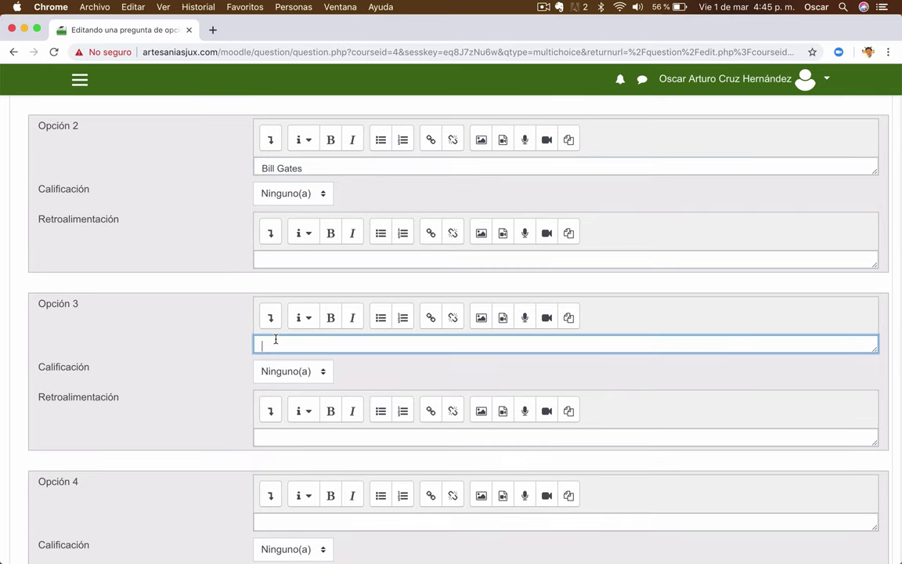
type("Linus Torvalds")
key("Tab")
scroll(208, 470, "down", 3)
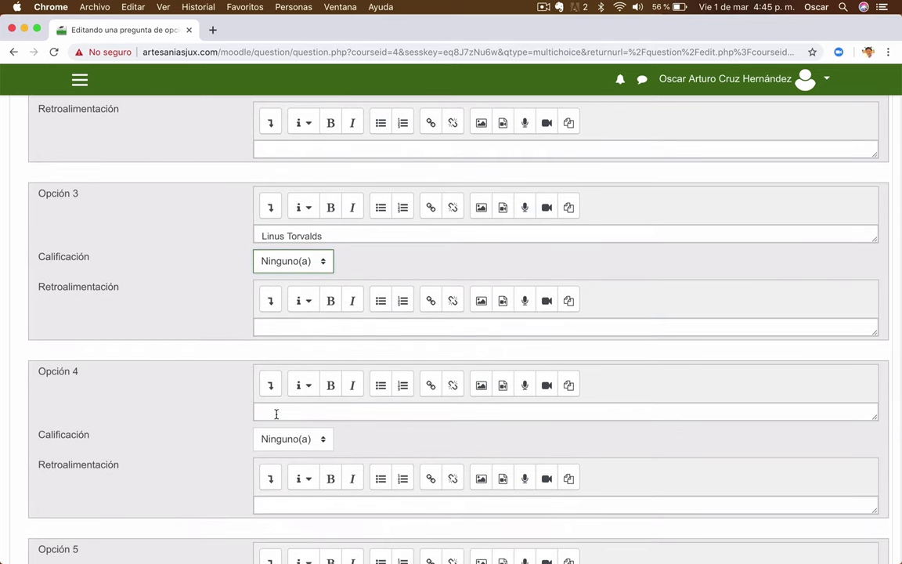
left_click(275, 414)
type("Henry Ford")
left_click(197, 443)
Step: Save the multiple-choice question and return to the question bank list
scroll(197, 444, "down", 5)
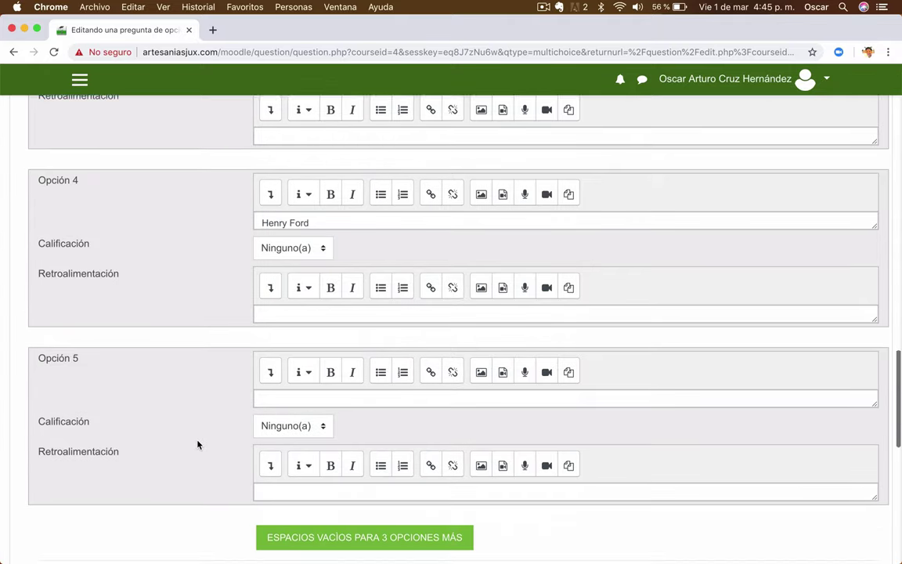
scroll(197, 443, "down", 2)
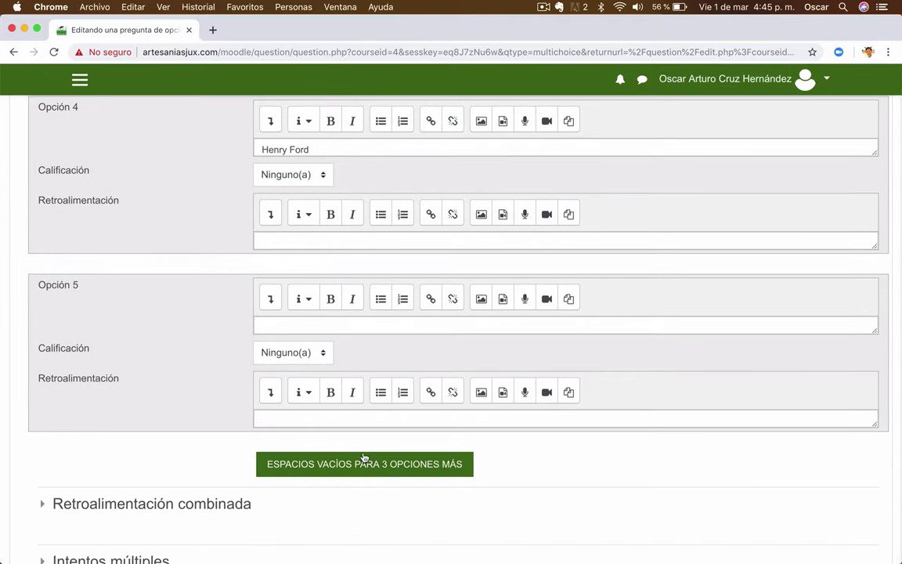
scroll(228, 437, "down", 9)
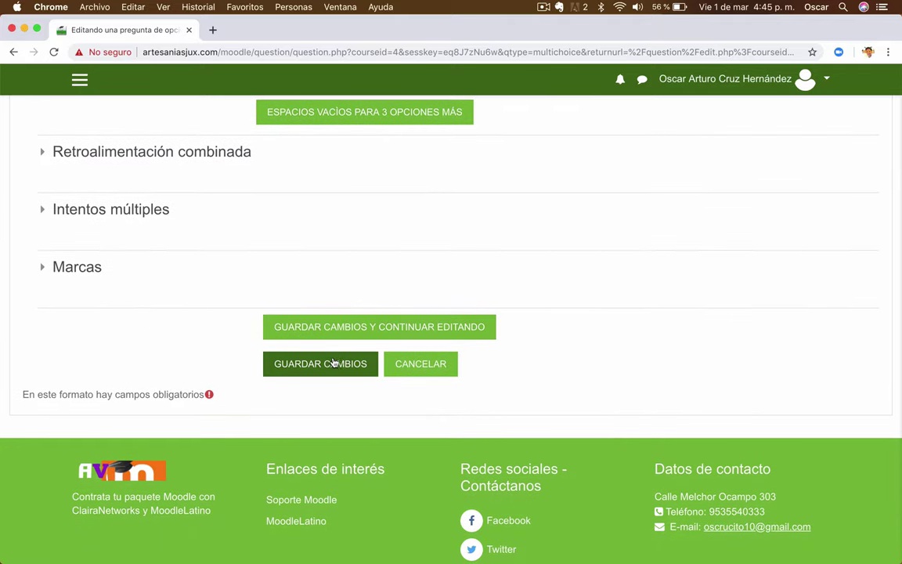
left_click(333, 362)
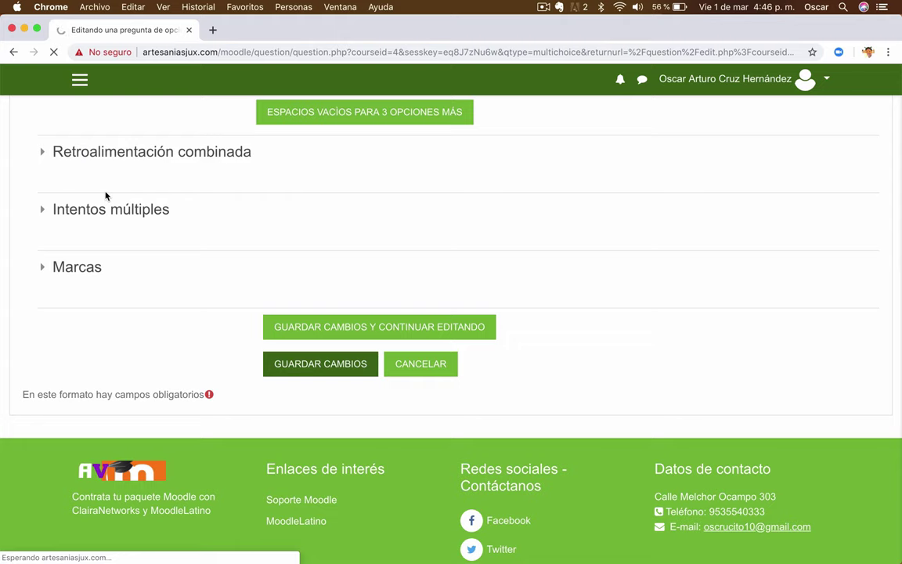
scroll(430, 409, "down", 5)
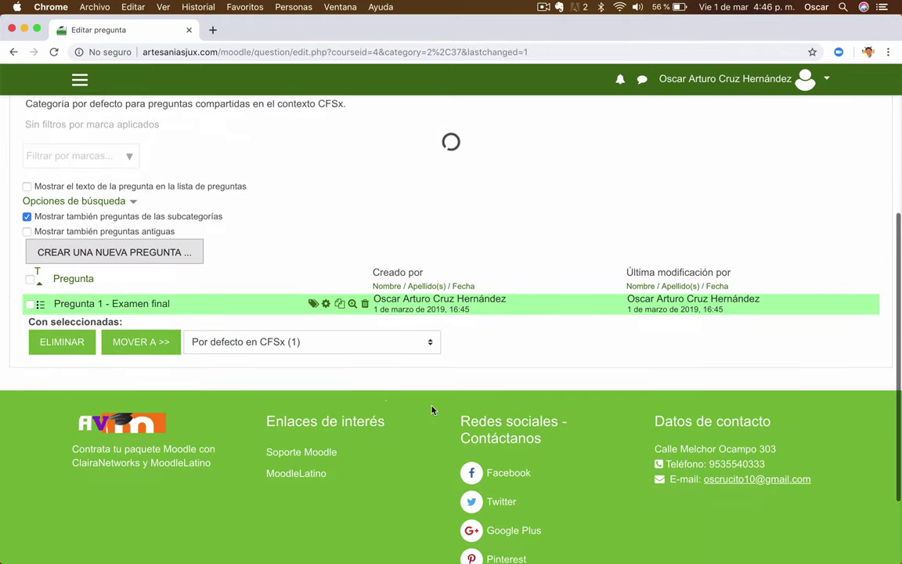
Step: Preview the question "Pregunta 1 - Examen final", answer it with "Martin Dougiamas" and close the preview
scroll(223, 344, "up", 3)
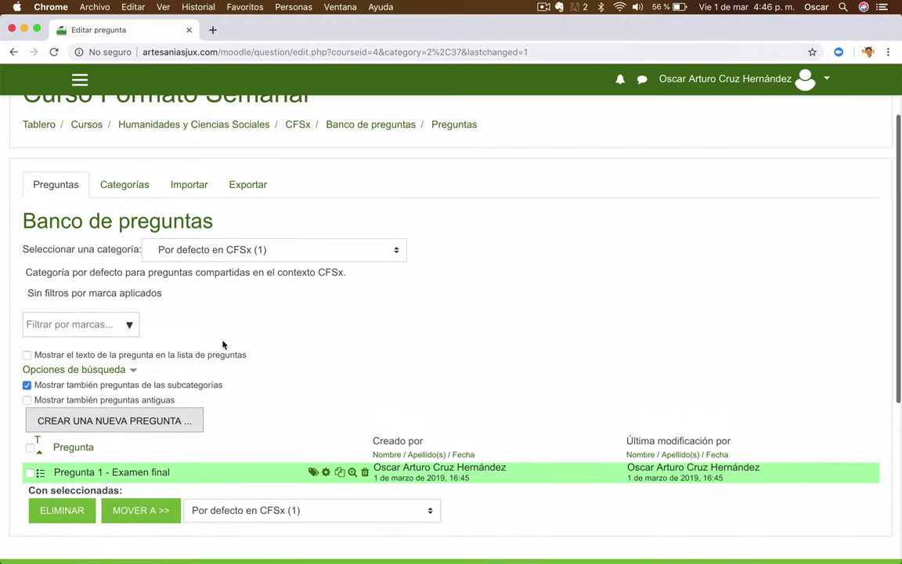
scroll(208, 289, "down", 3)
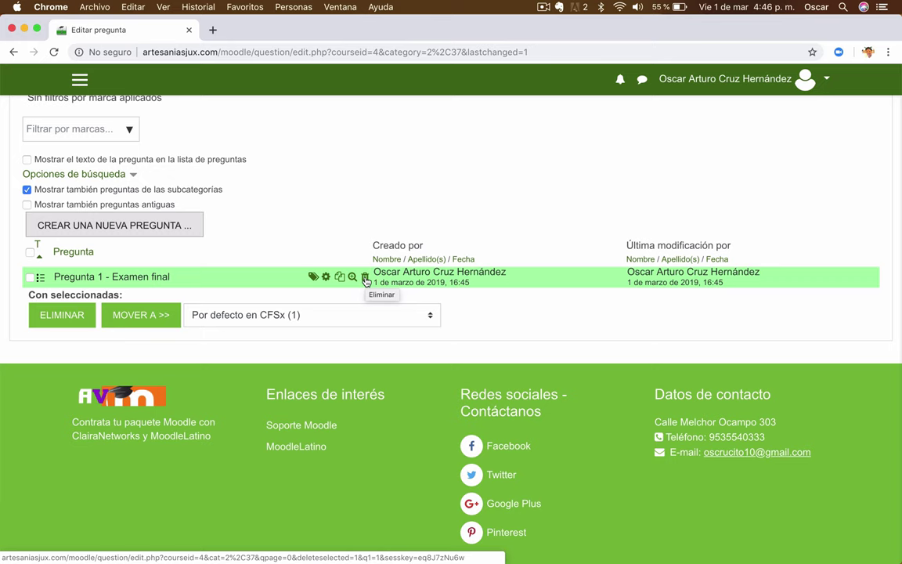
left_click(352, 278)
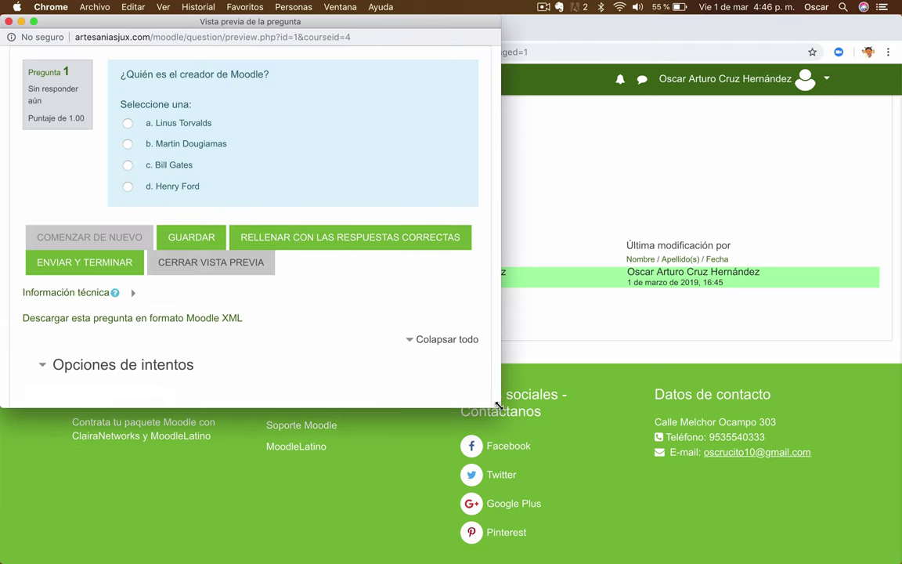
double_click(157, 21)
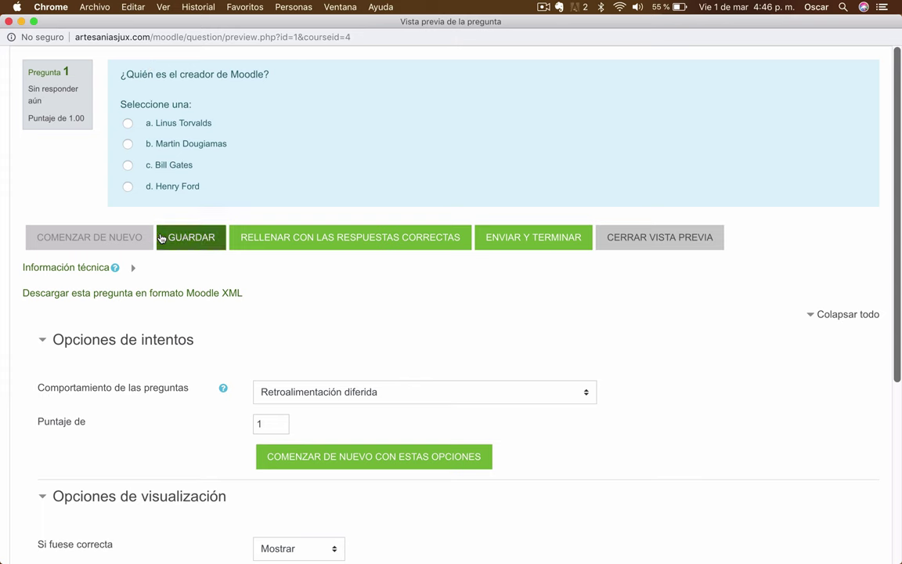
left_click(186, 144)
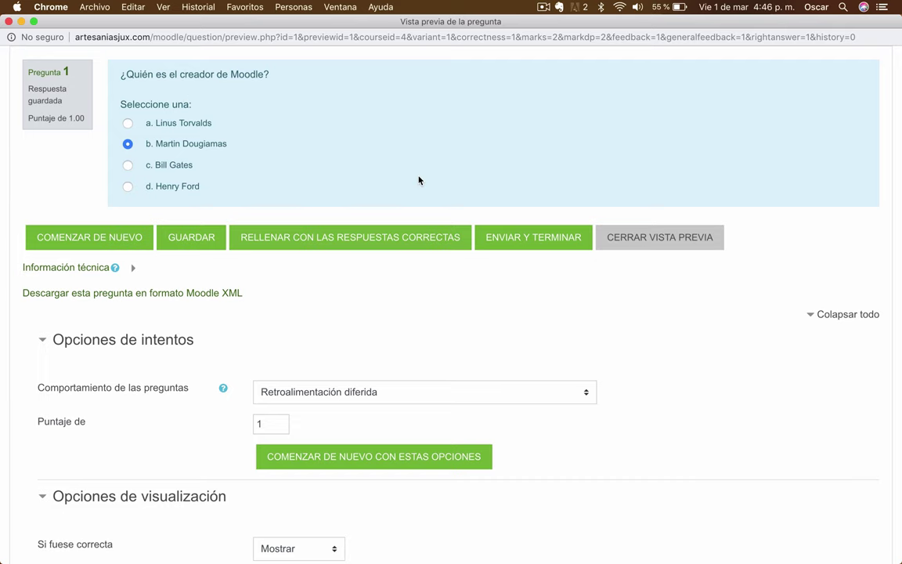
left_click(626, 237)
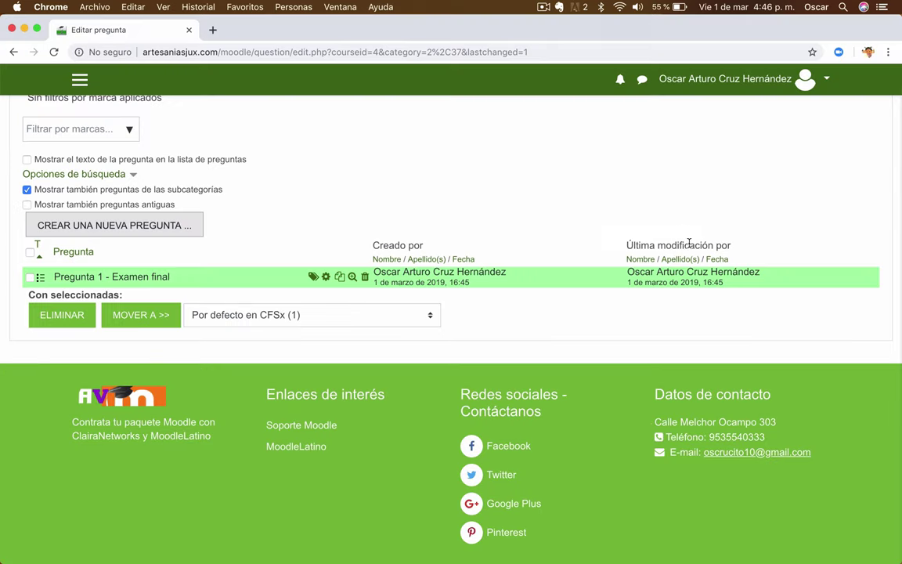
Step: Add a new multiple-choice question to the question bank and name it "Pregunta 2"
scroll(352, 316, "up", 3)
left_click(145, 327)
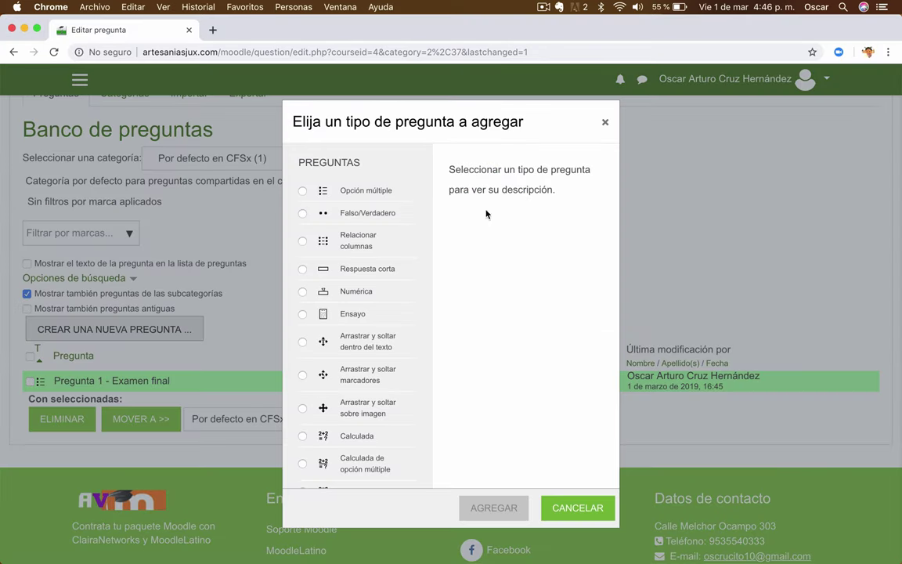
double_click(342, 188)
left_click(318, 236)
type("Pregunta 2")
Step: Enter the question text "¿Qué versión de Moodle es la que tenemos instalada?"
left_click(360, 341)
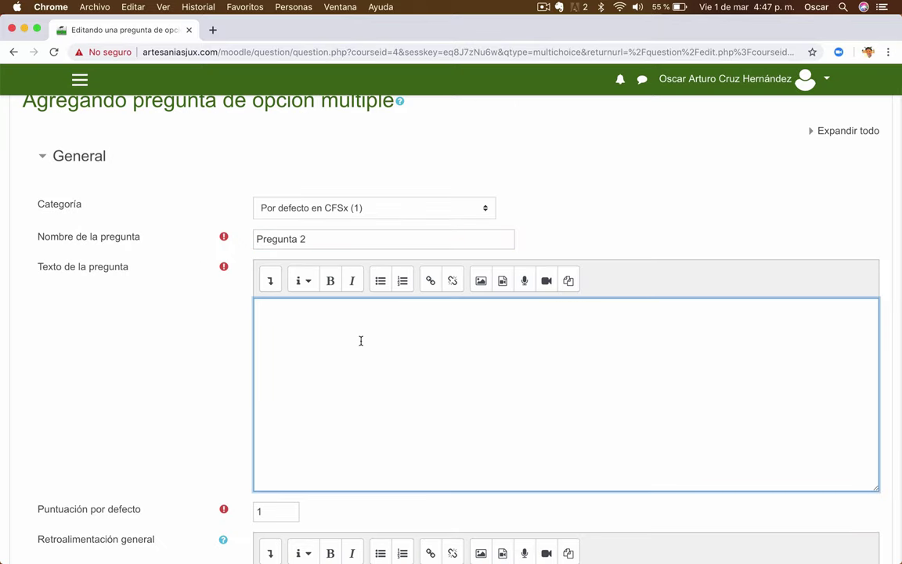
type("¿?")
key("Left")
type("Qué versión ")
type("de Moodle es la que tenemos instalada")
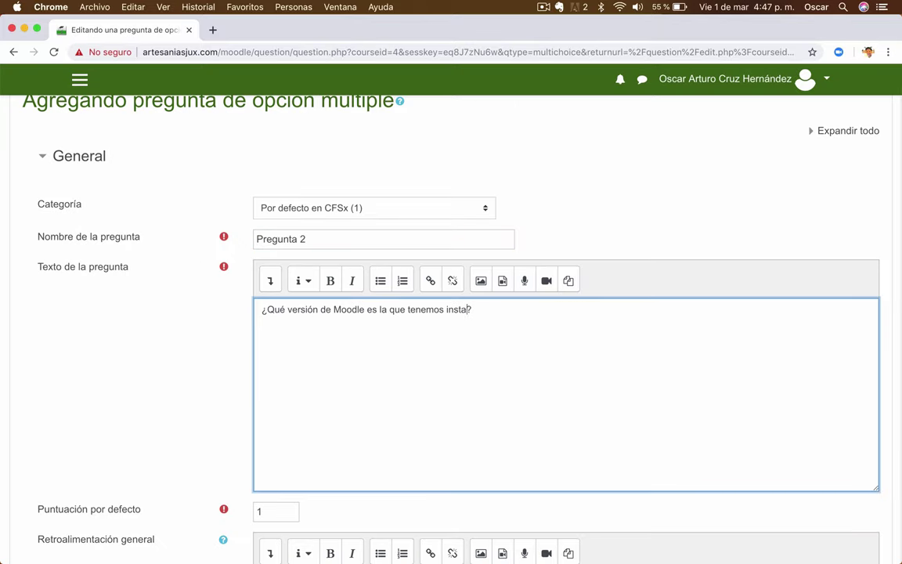
key("Tab")
Step: Review the general feedback, single-answer, shuffling and numbering settings of Pregunta 2
scroll(172, 348, "down", 5)
scroll(235, 329, "down", 2)
left_click(335, 276)
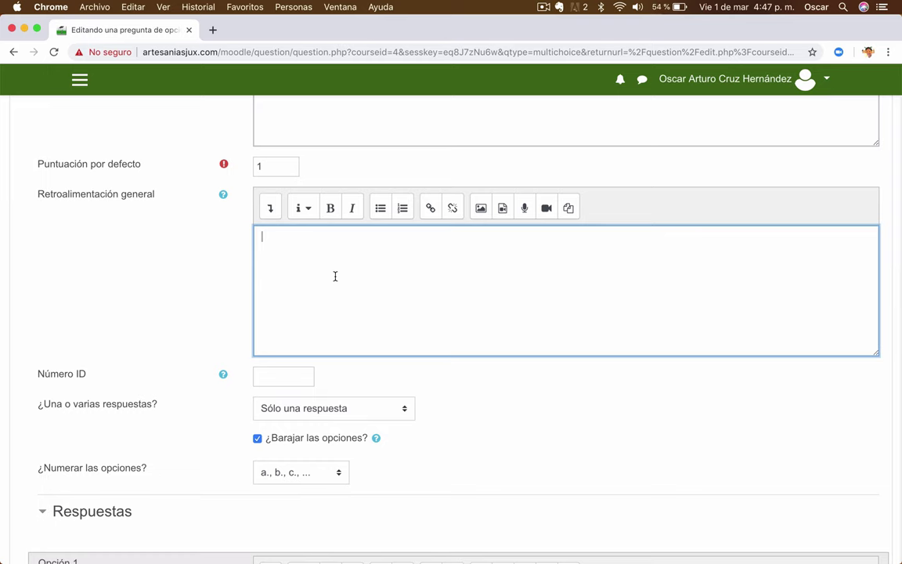
scroll(335, 277, "down", 4)
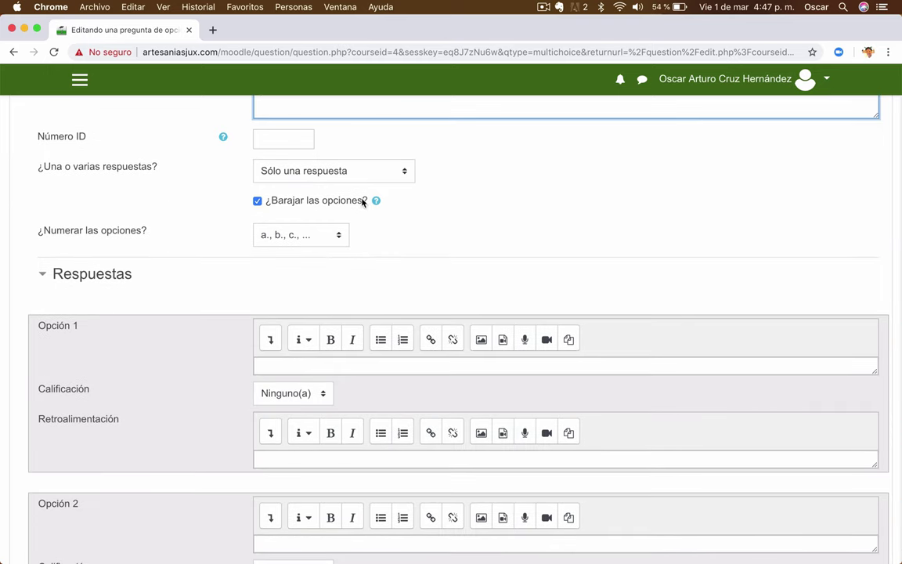
scroll(356, 192, "down", 2)
left_click(338, 179)
left_click(510, 228)
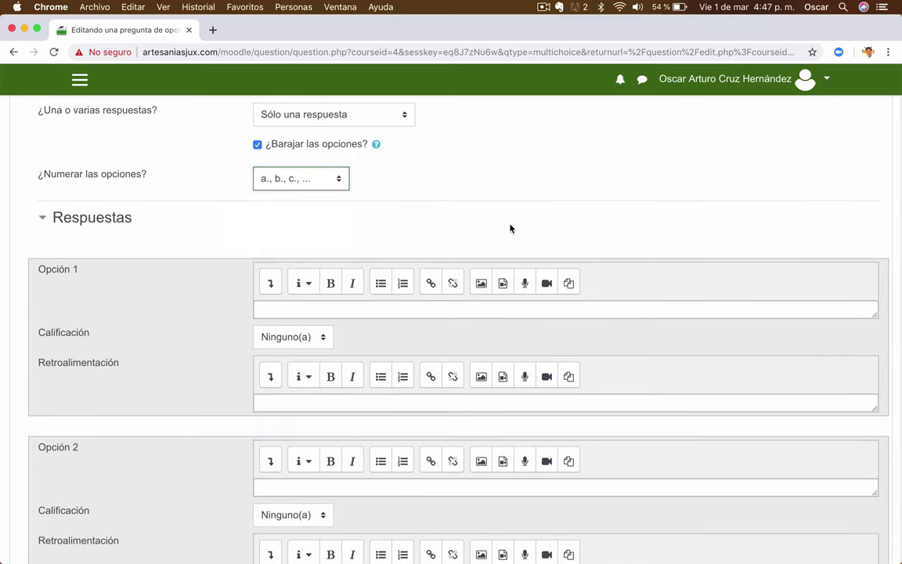
Step: Enter "Moodle 2.0" as answer option 1 and "Moodle 6.9.2" as answer option 2
scroll(510, 229, "down", 3)
left_click(316, 212)
type("Moodle 2.0")
scroll(249, 199, "down", 1)
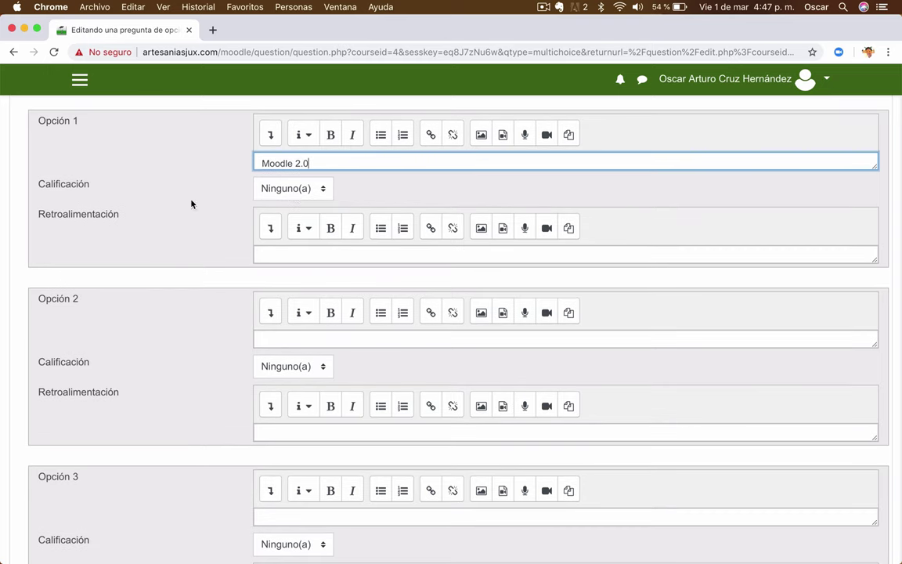
scroll(292, 195, "down", 2)
left_click(285, 254)
type("9.2")
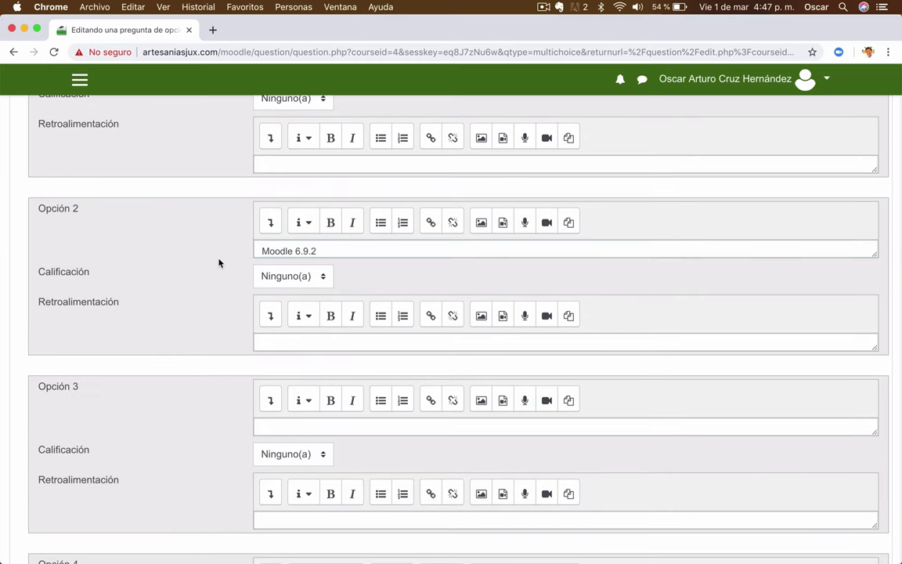
Step: Enter "Moodle 3.6.2" as answer option 3 and set its grade to 100%
scroll(288, 249, "down", 1)
scroll(329, 196, "down", 2)
scroll(373, 151, "down", 2)
left_click(292, 258)
type("Moodle 3.6.2")
left_click(327, 291)
left_click(273, 304)
scroll(201, 275, "down", 1)
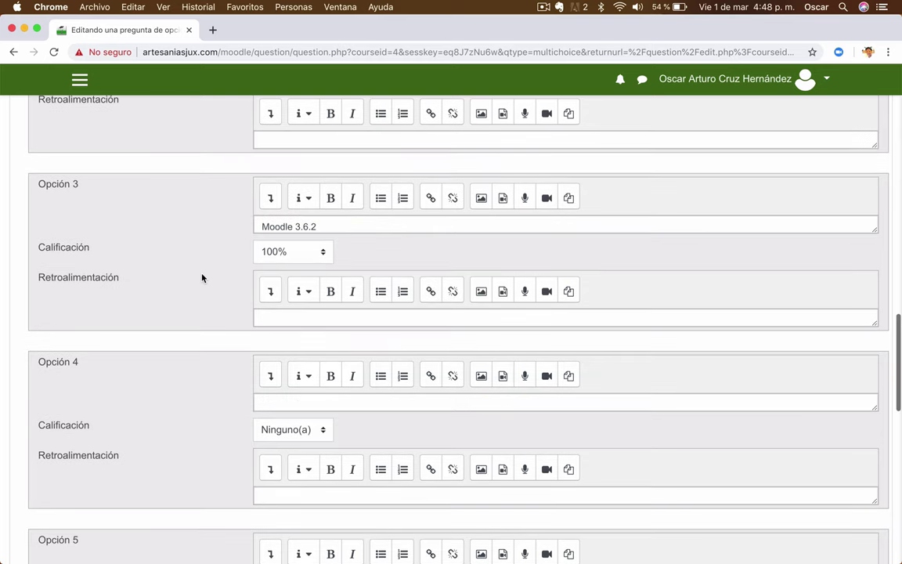
Step: Enter "Moodle 0.4" as answer option 4 and save the question
scroll(403, 280, "down", 3)
left_click(402, 274)
type("Moodle 0.4")
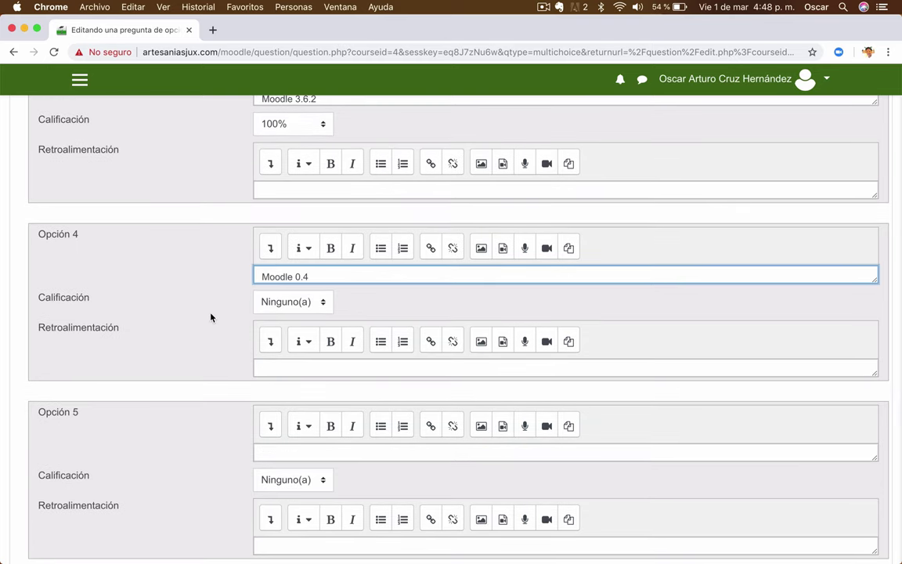
scroll(210, 317, "down", 5)
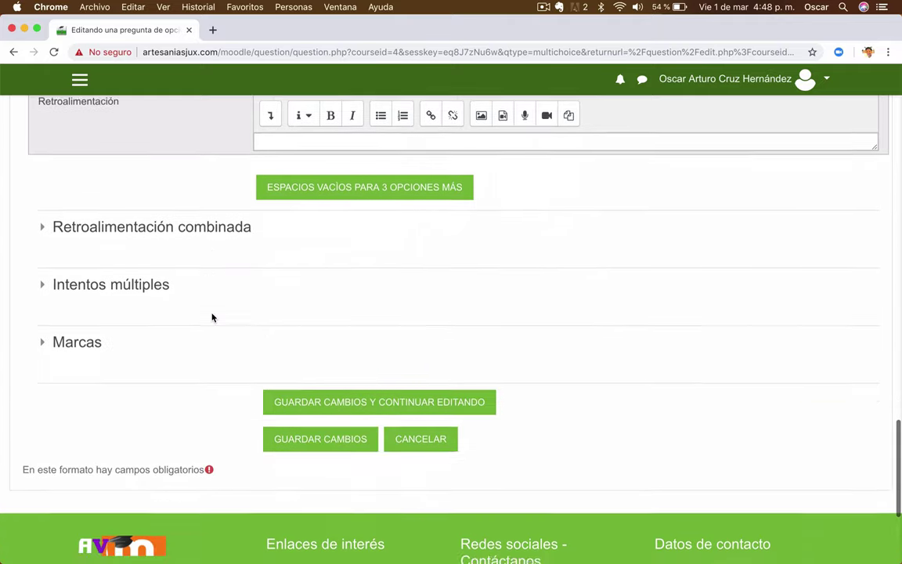
scroll(211, 317, "down", 2)
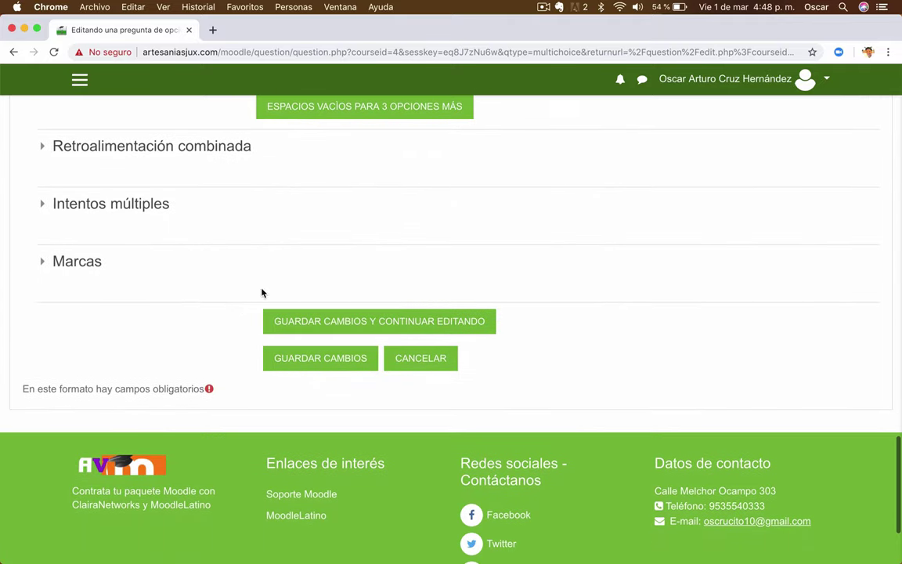
left_click(299, 364)
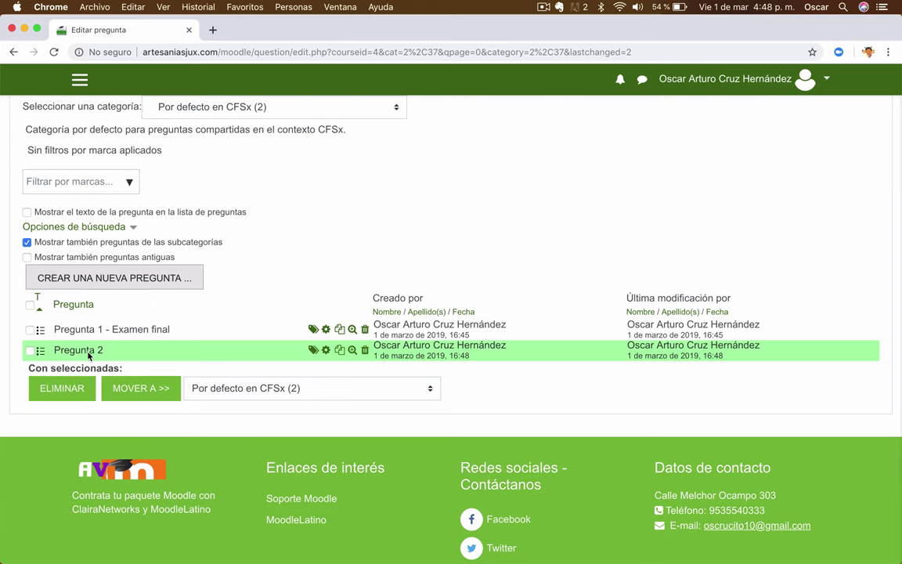
Step: Preview Pregunta 2, have it filled in with the correct answer and close the preview
left_click(352, 352)
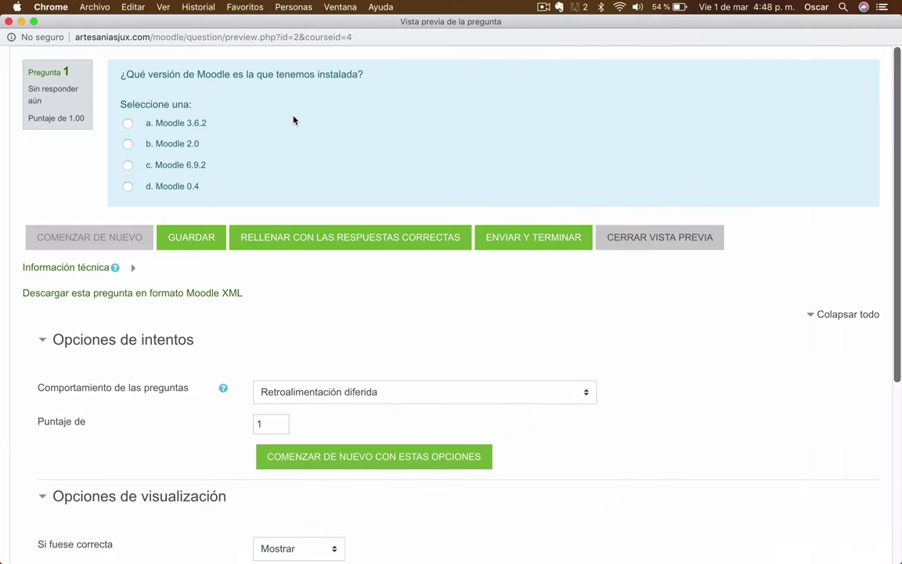
triple_click(170, 69)
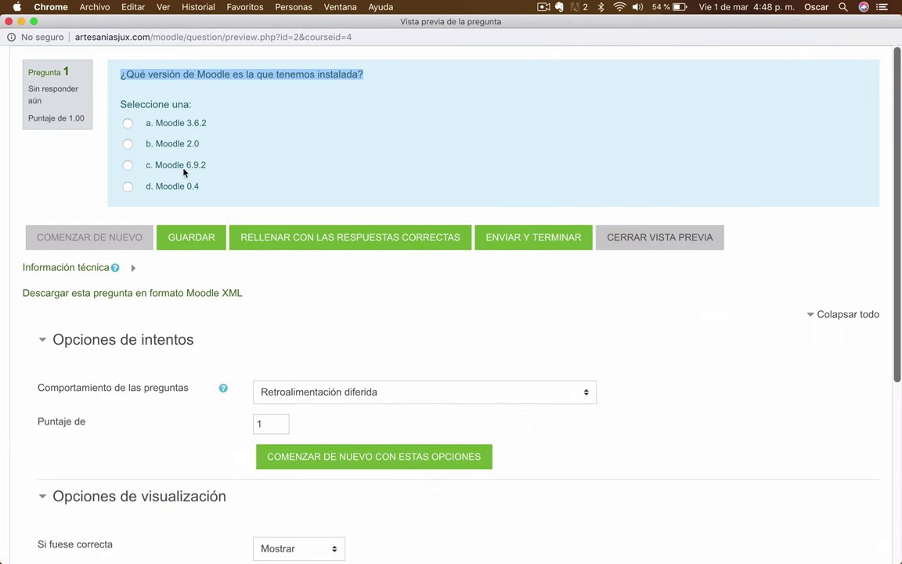
left_click(226, 114)
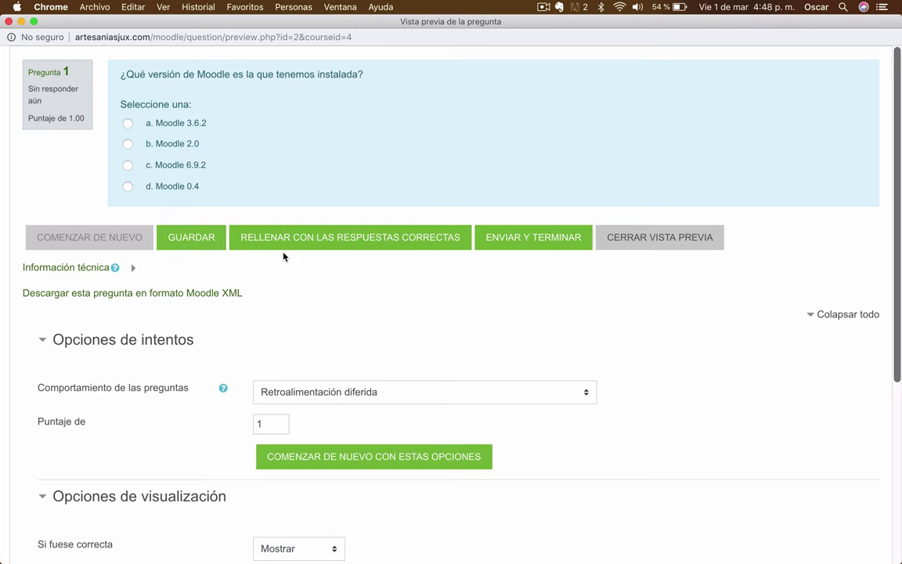
left_click(332, 246)
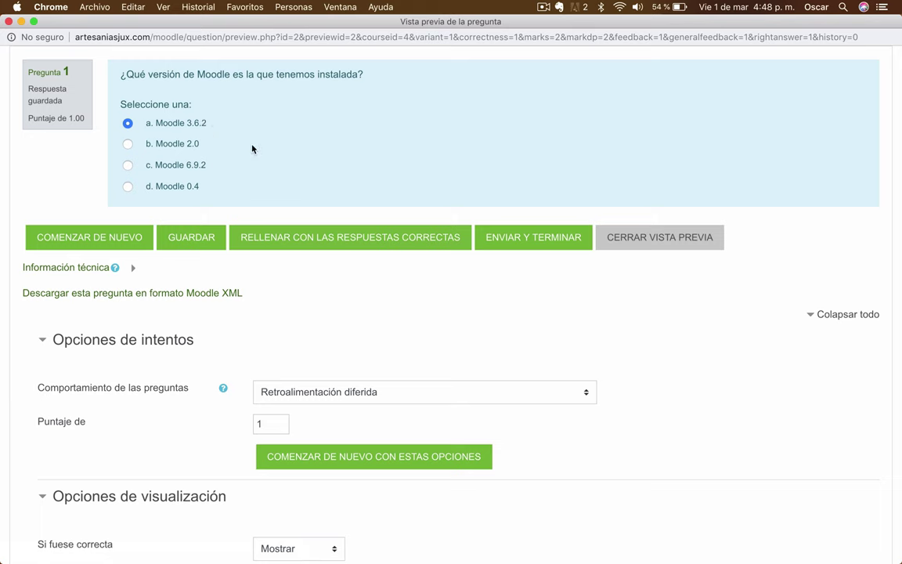
left_click(678, 242)
Step: Duplicate "Pregunta 1 - Examen final", check the copied answer options and save the copy
scroll(685, 250, "down", 2)
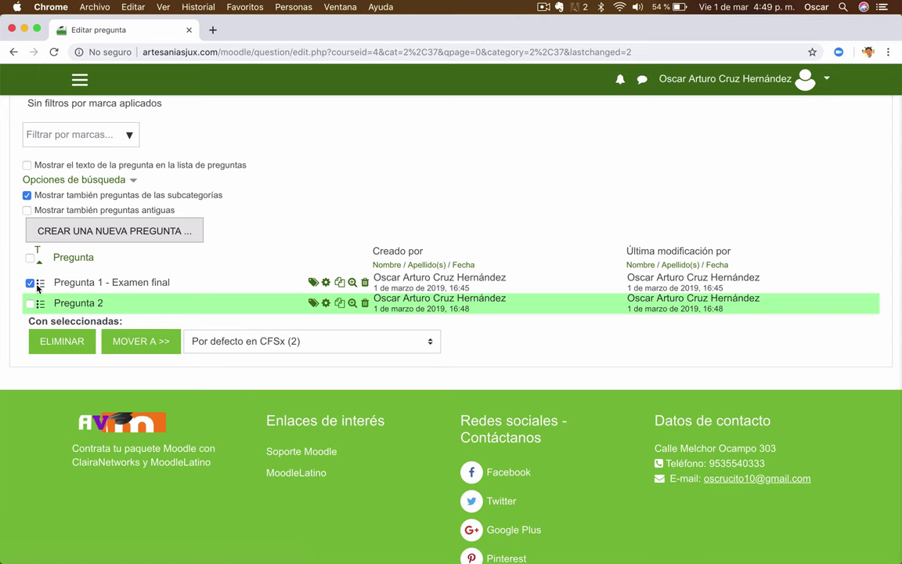
left_click(341, 282)
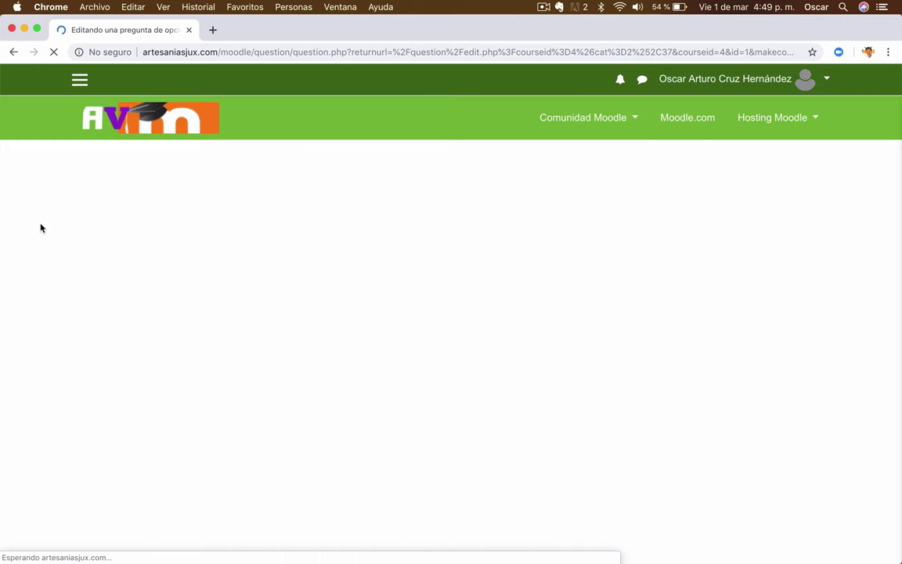
scroll(254, 437, "down", 5)
scroll(253, 439, "down", 10)
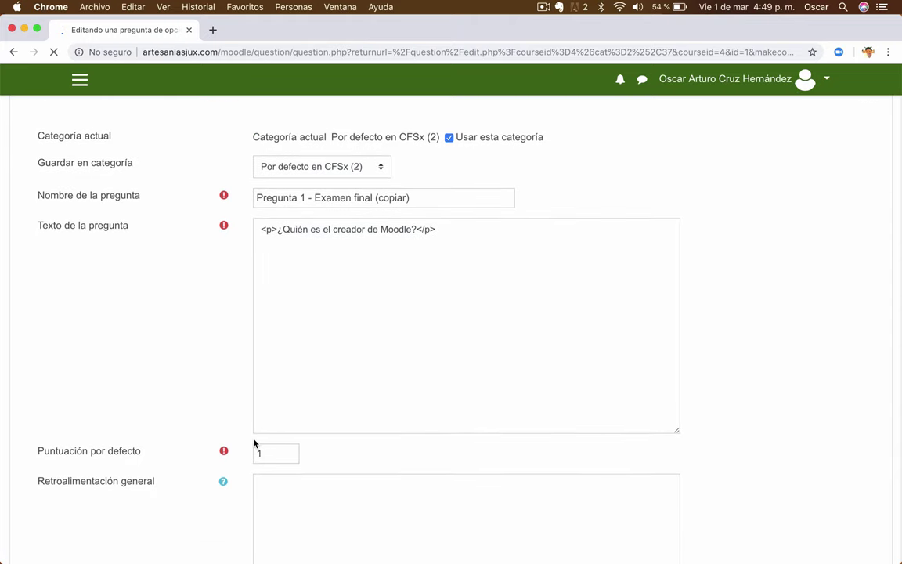
scroll(253, 443, "down", 10)
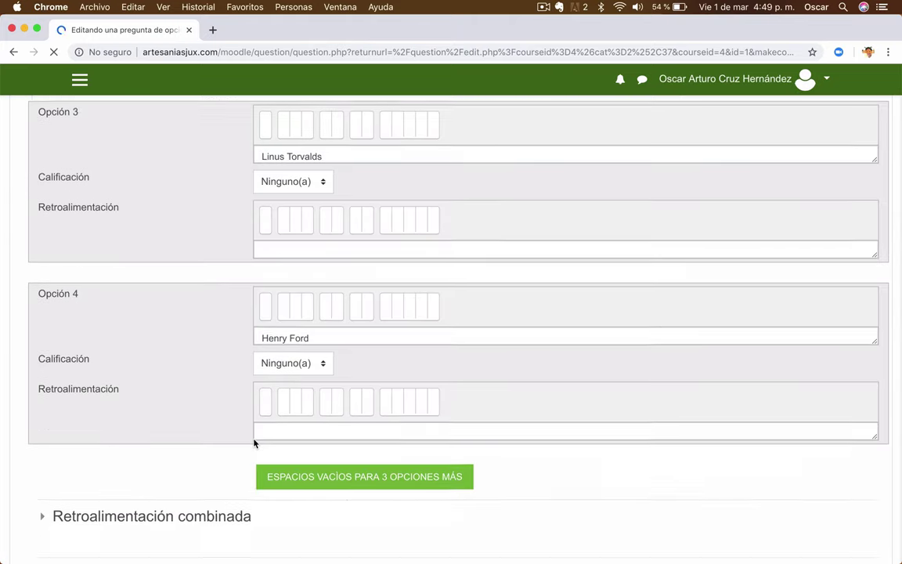
scroll(254, 439, "up", 10)
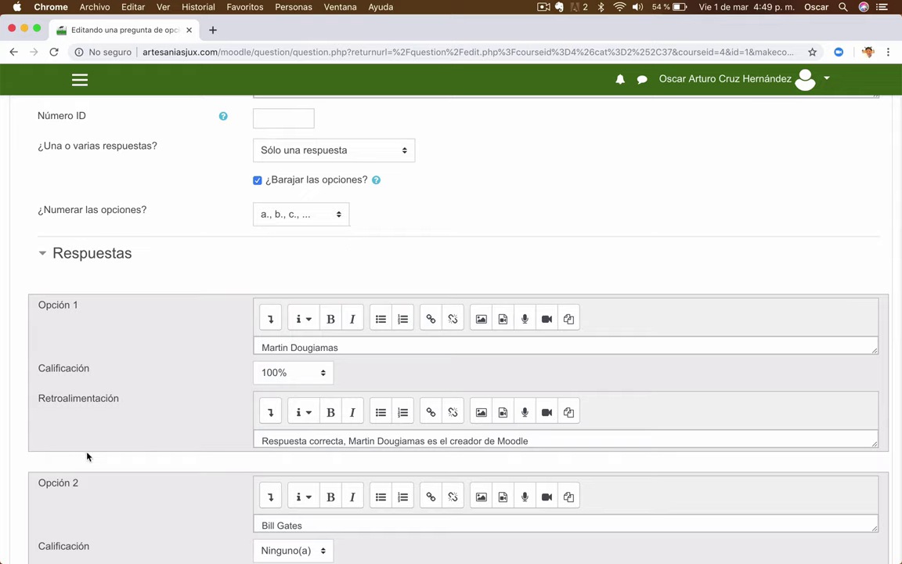
scroll(87, 457, "down", 20)
left_click(338, 219)
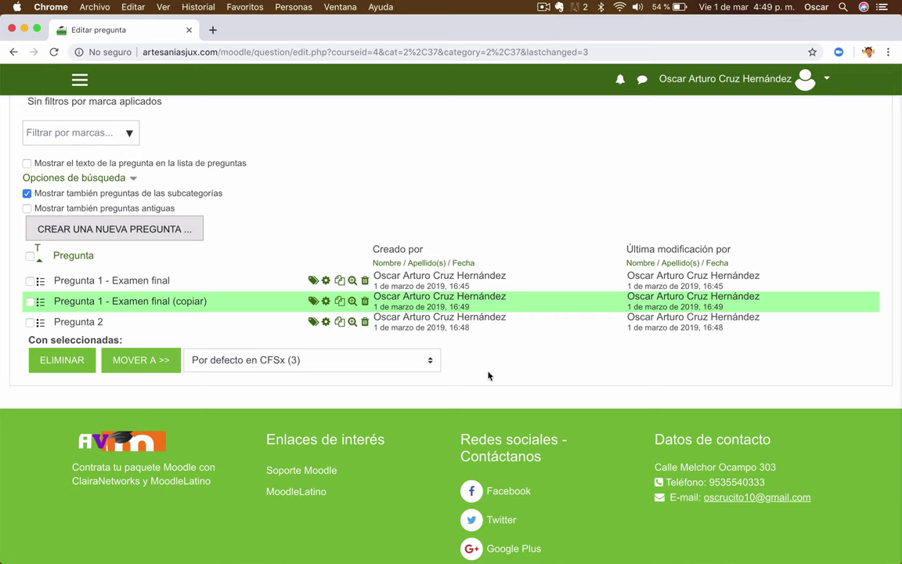
scroll(488, 376, "up", 5)
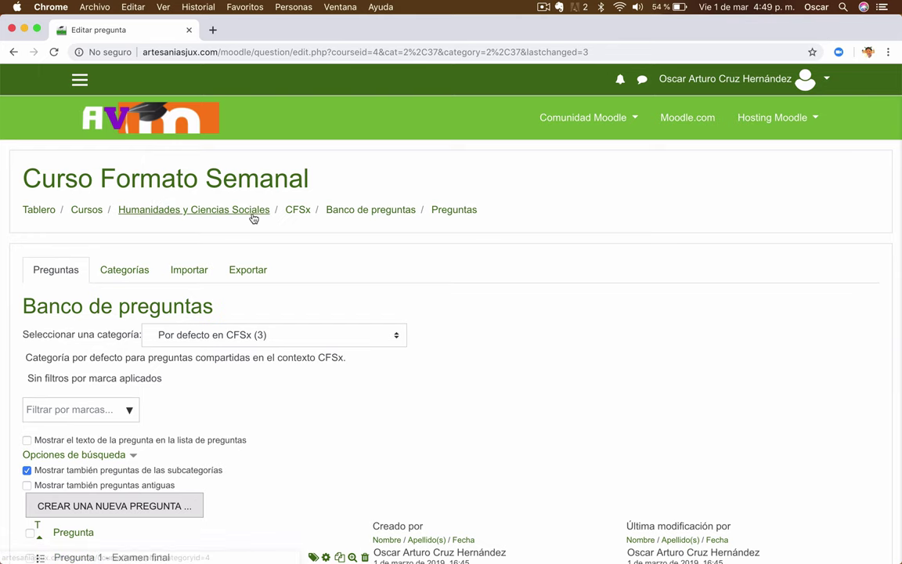
scroll(530, 320, "down", 4)
scroll(530, 320, "down", 3)
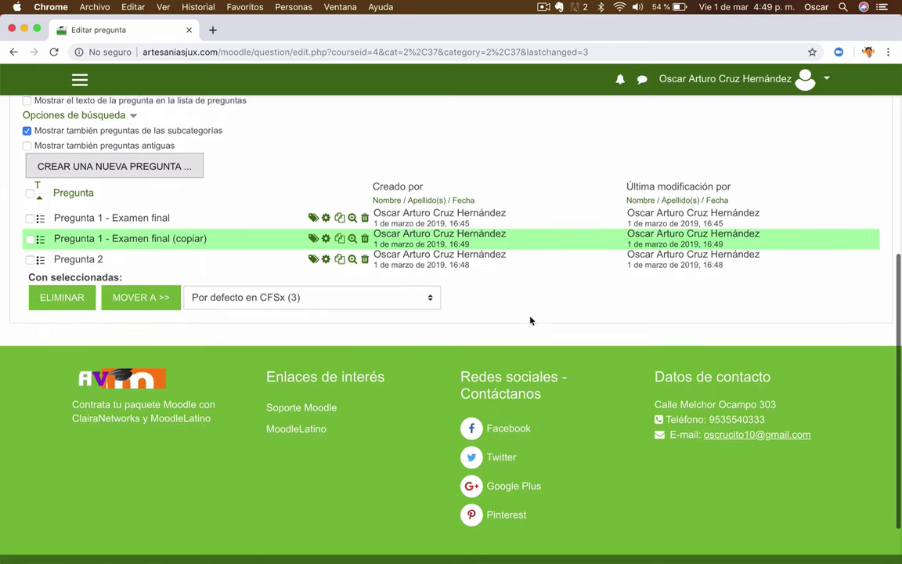